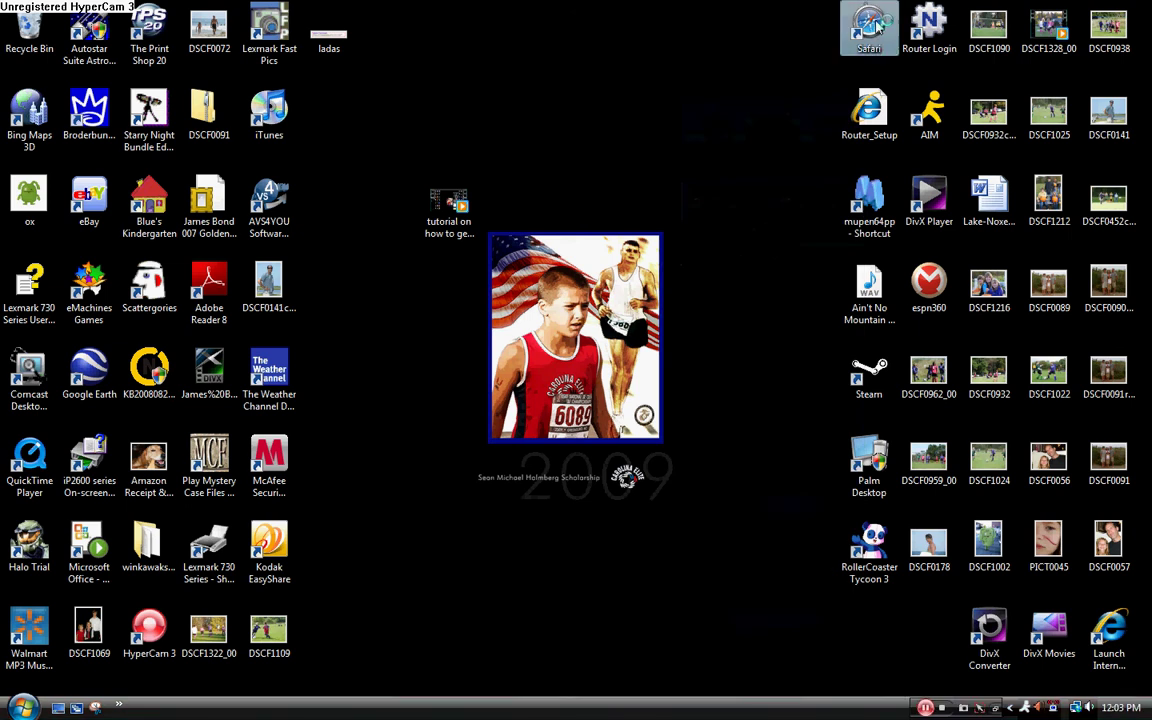
pyautogui.doubleClick(877, 28)
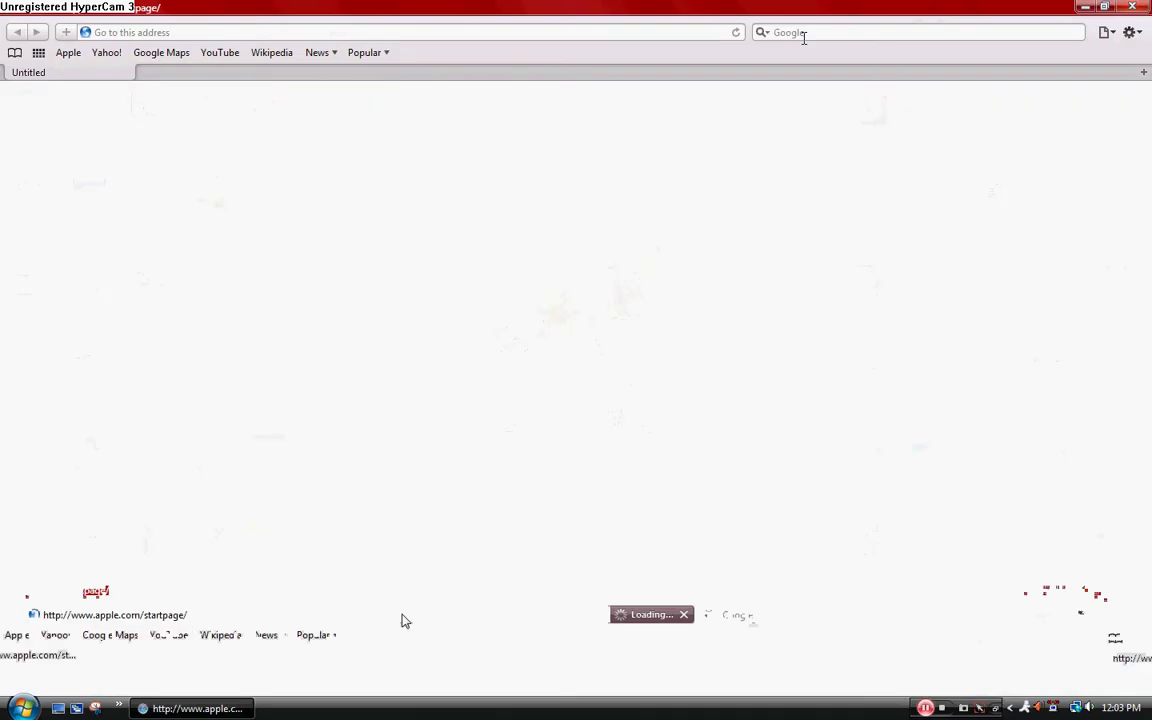
pyautogui.click(291, 32)
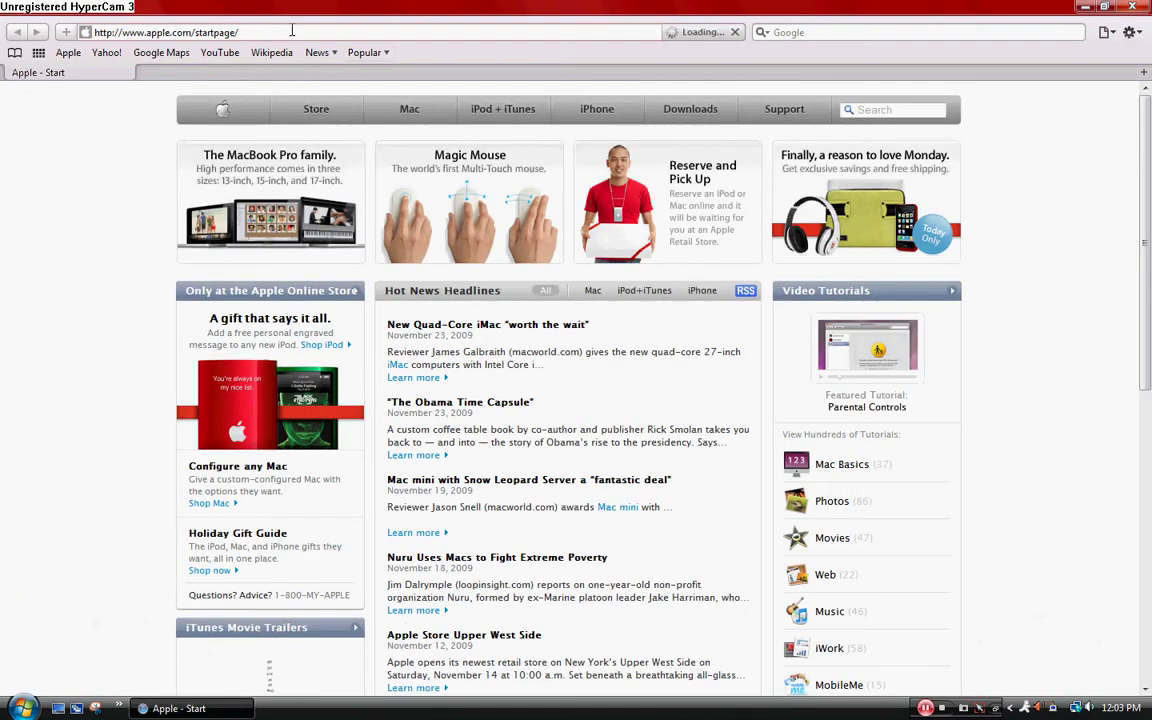
pyautogui.write('ww.')
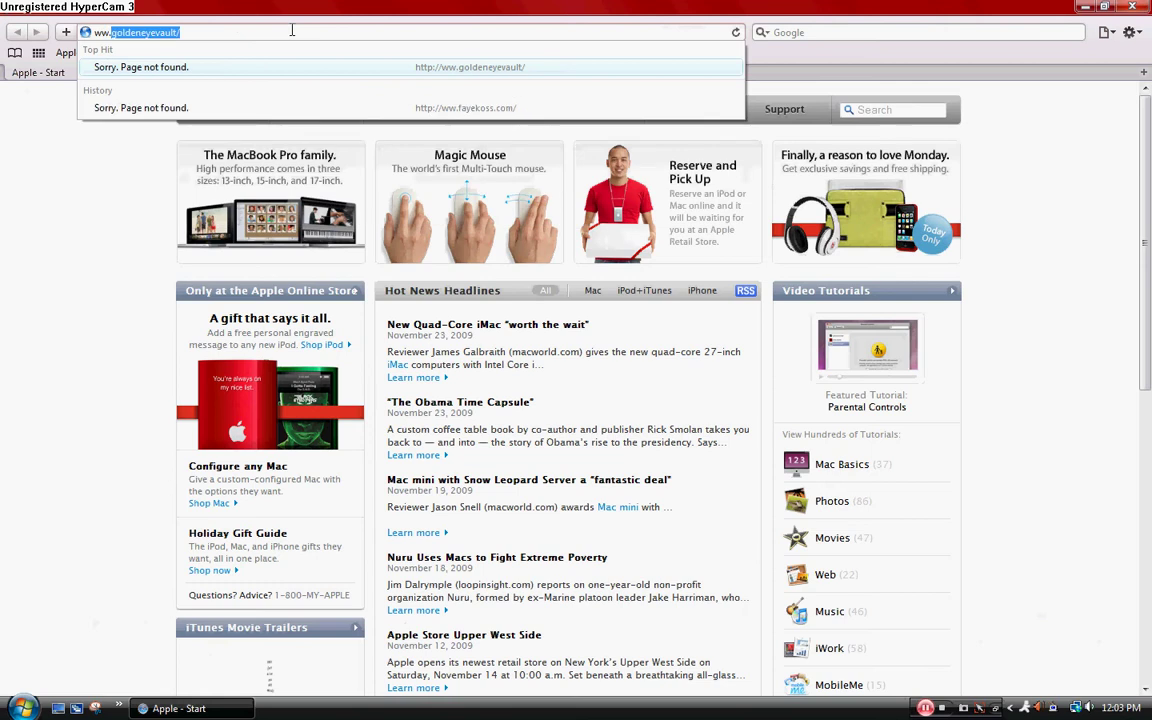
pyautogui.write('w')
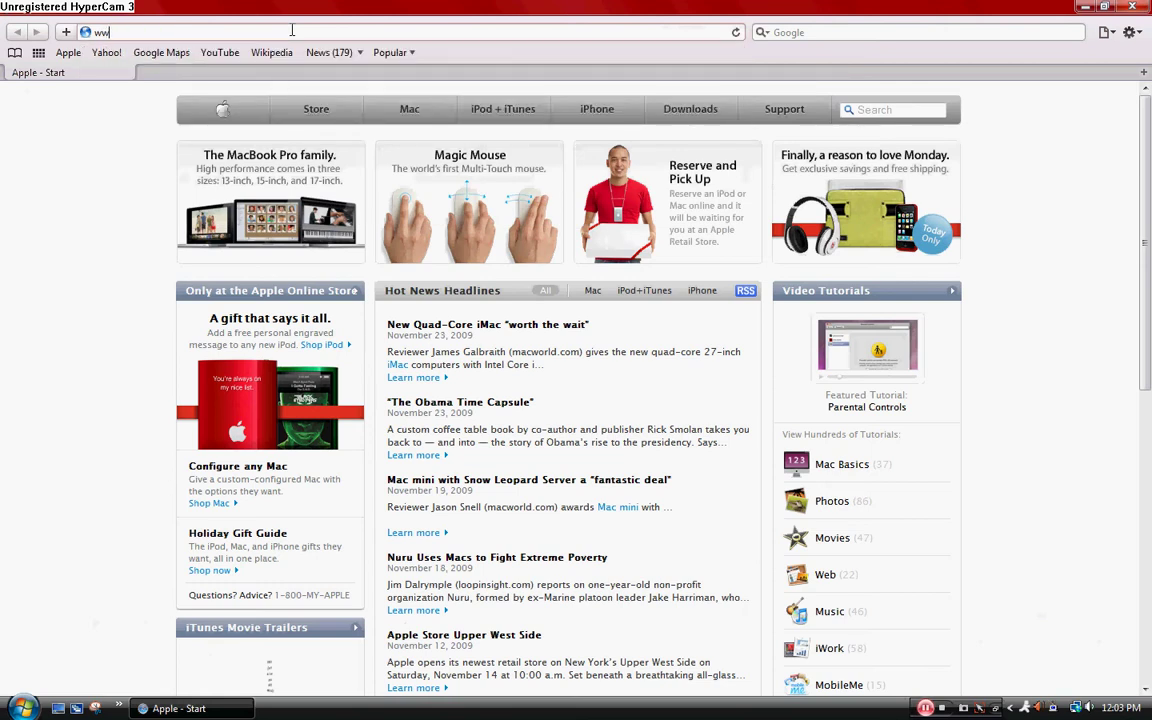
pyautogui.write('w.')
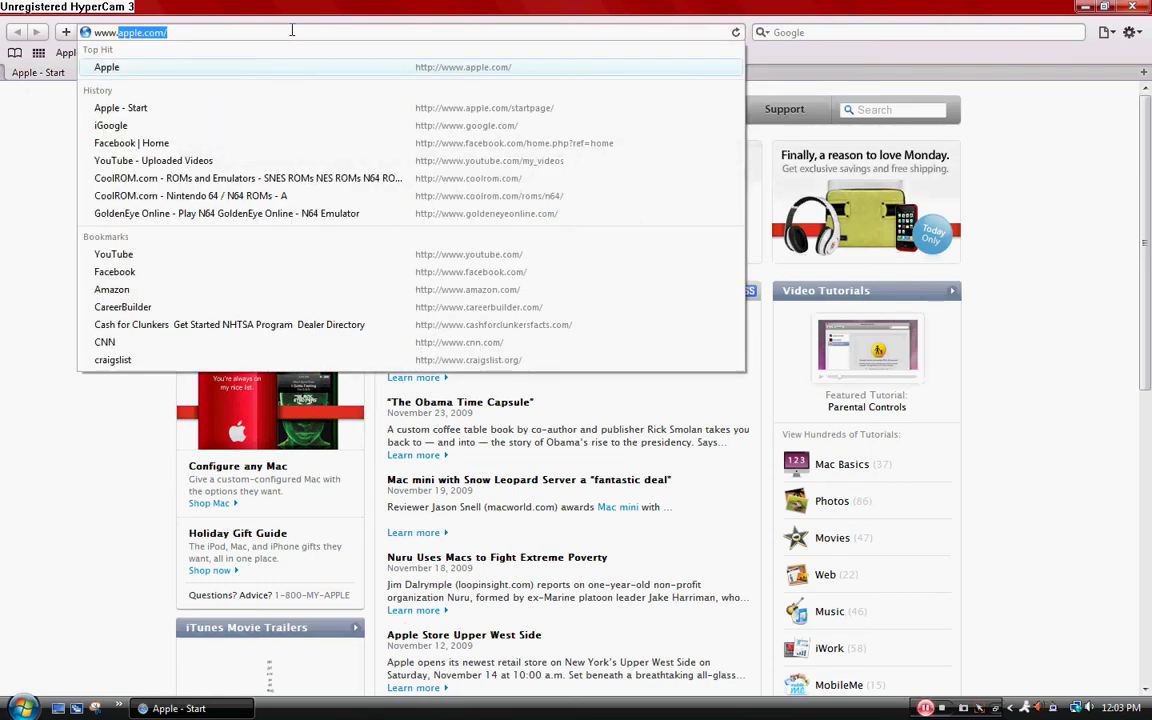
pyautogui.write('gold')
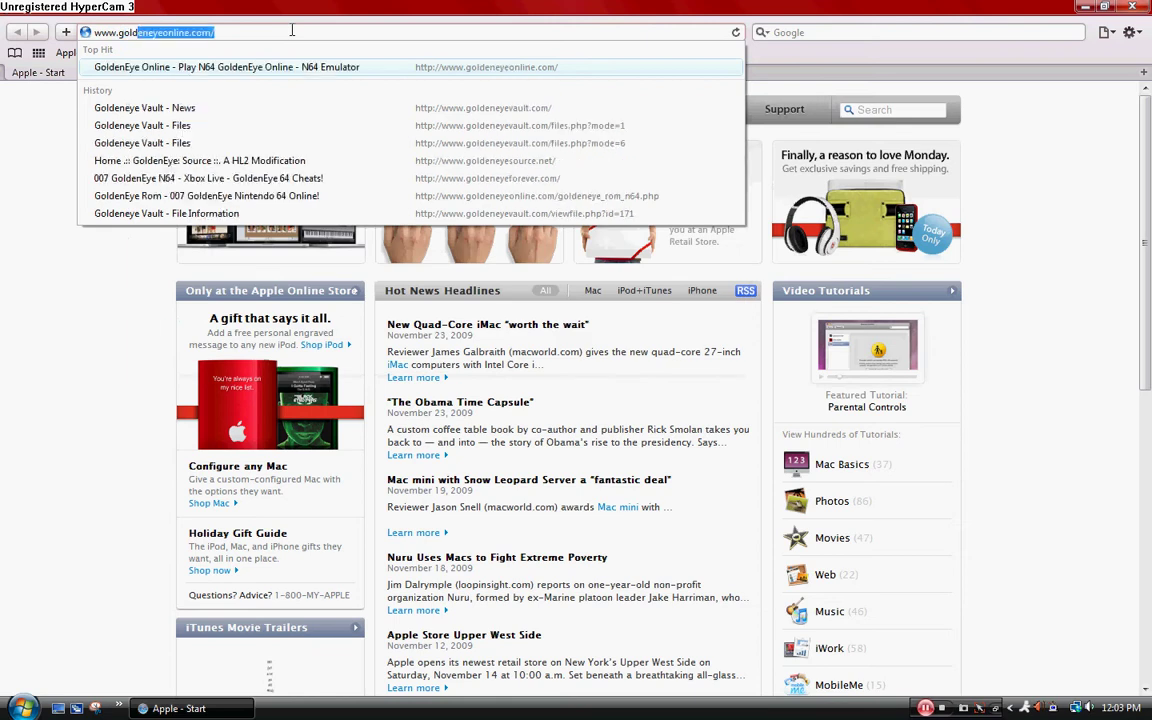
pyautogui.write('eneyeo')
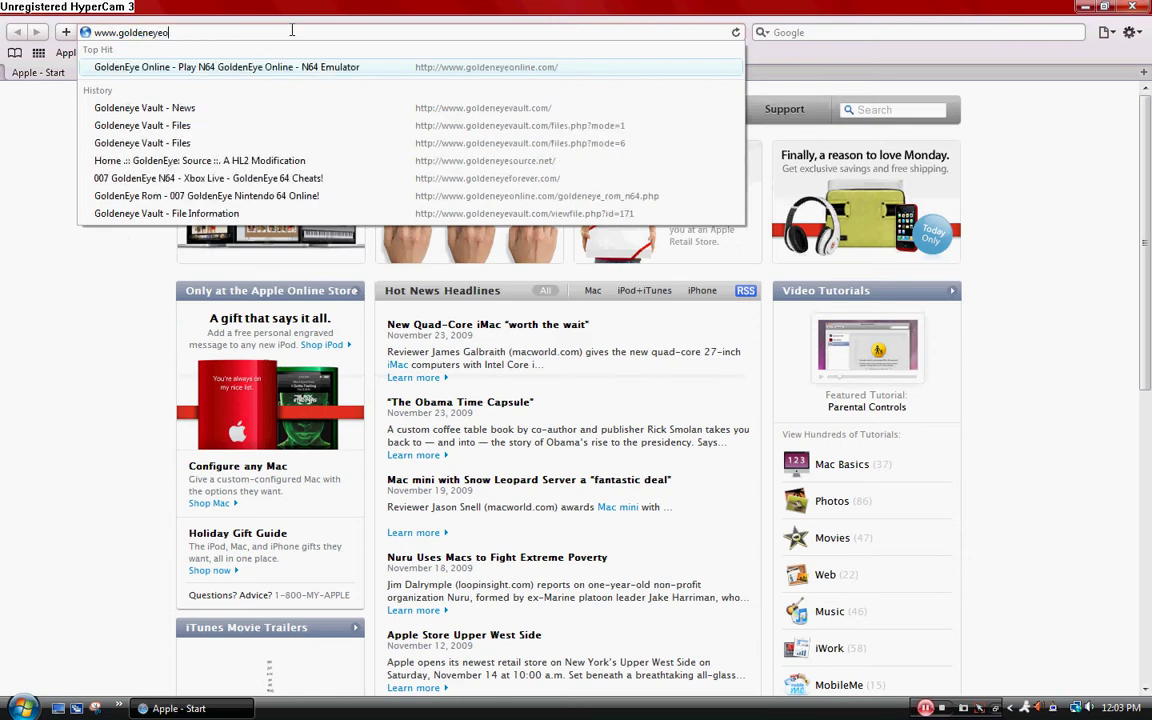
pyautogui.write('nline.com')
pyautogui.press('Return')
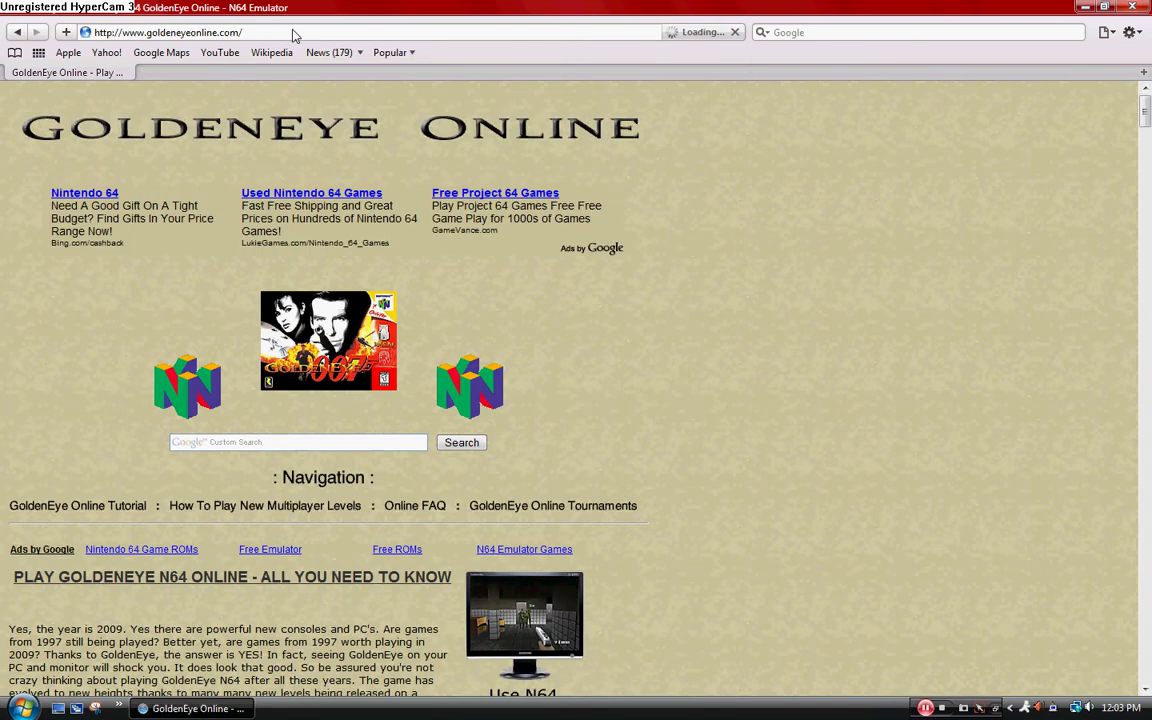
# Step: Bring up the download prompt for Mupen 64++ Beta 0.1.3.12 under Step #1, and dismiss it without saving the file
pyautogui.scroll(-6, 940, 462)
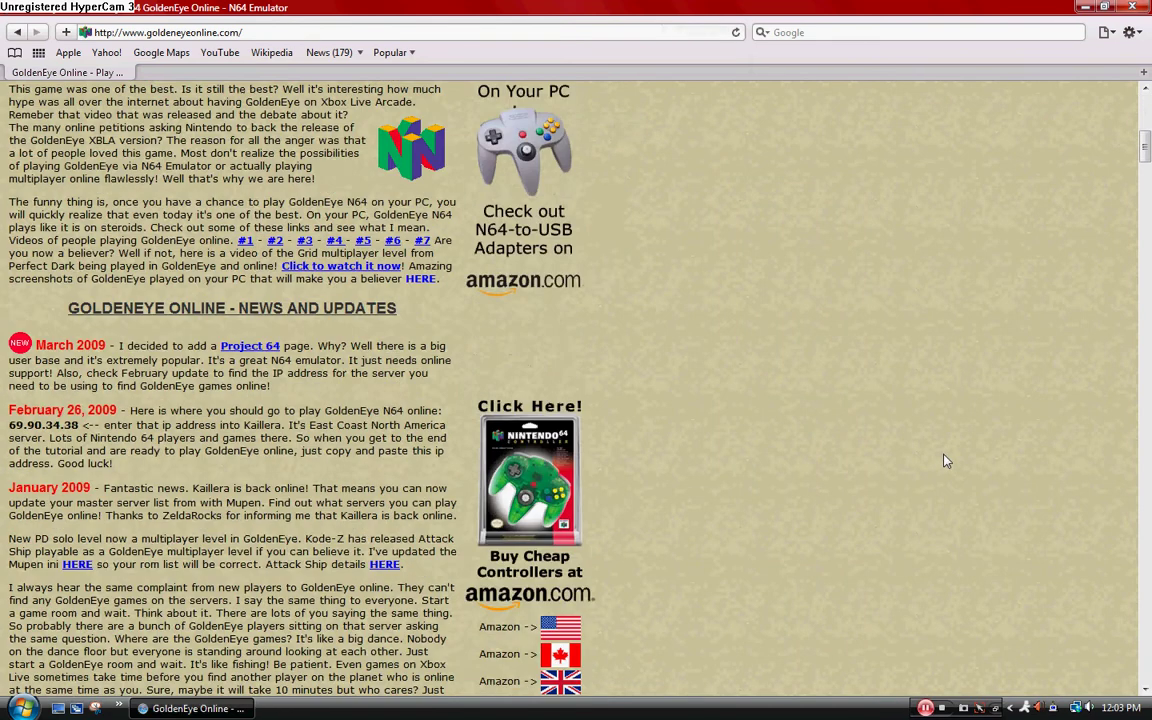
pyautogui.scroll(-12, 946, 461)
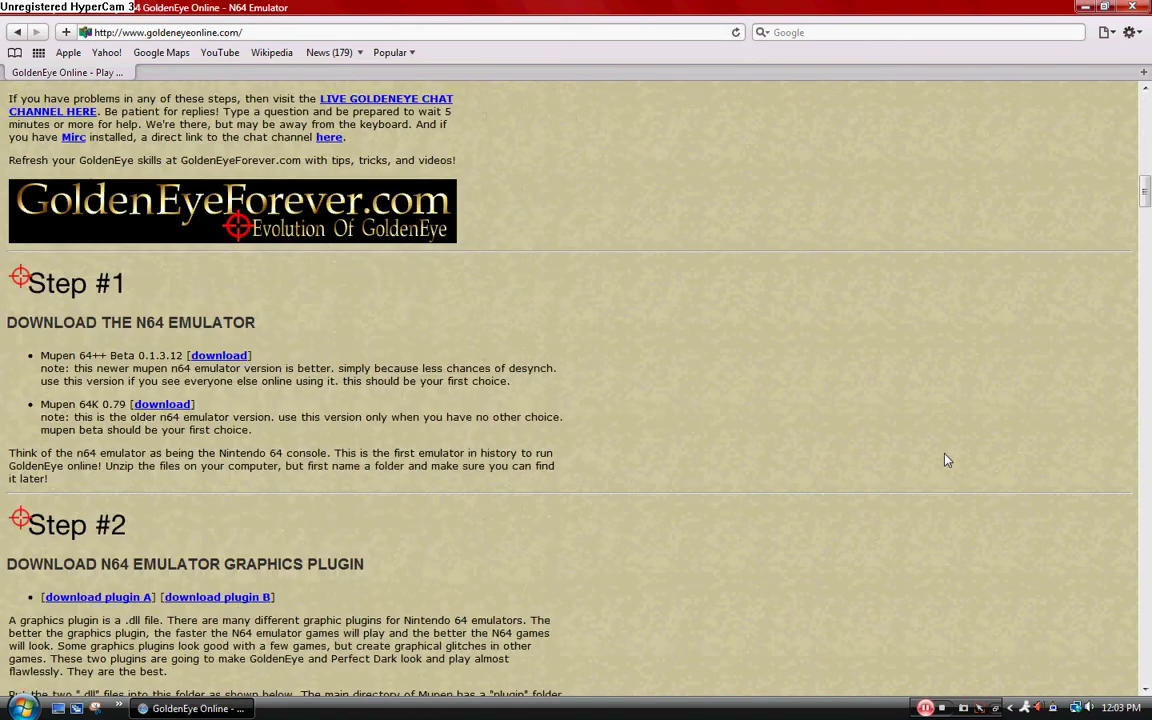
pyautogui.scroll(-3, 946, 461)
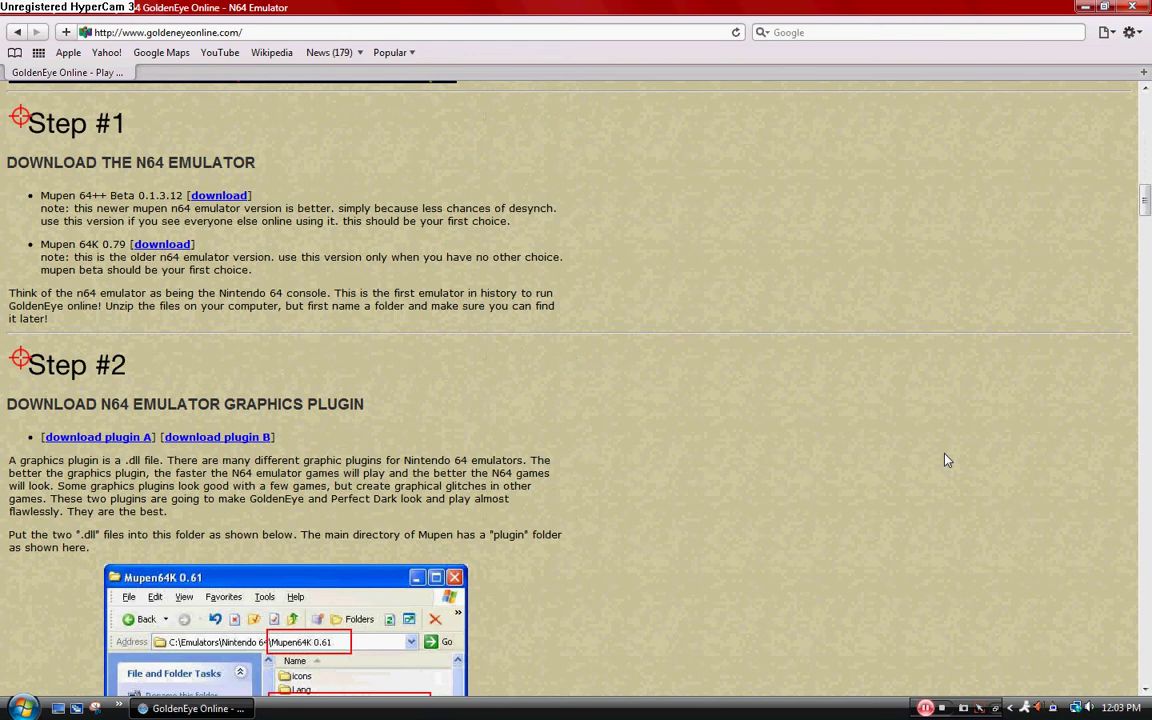
pyautogui.click(220, 197)
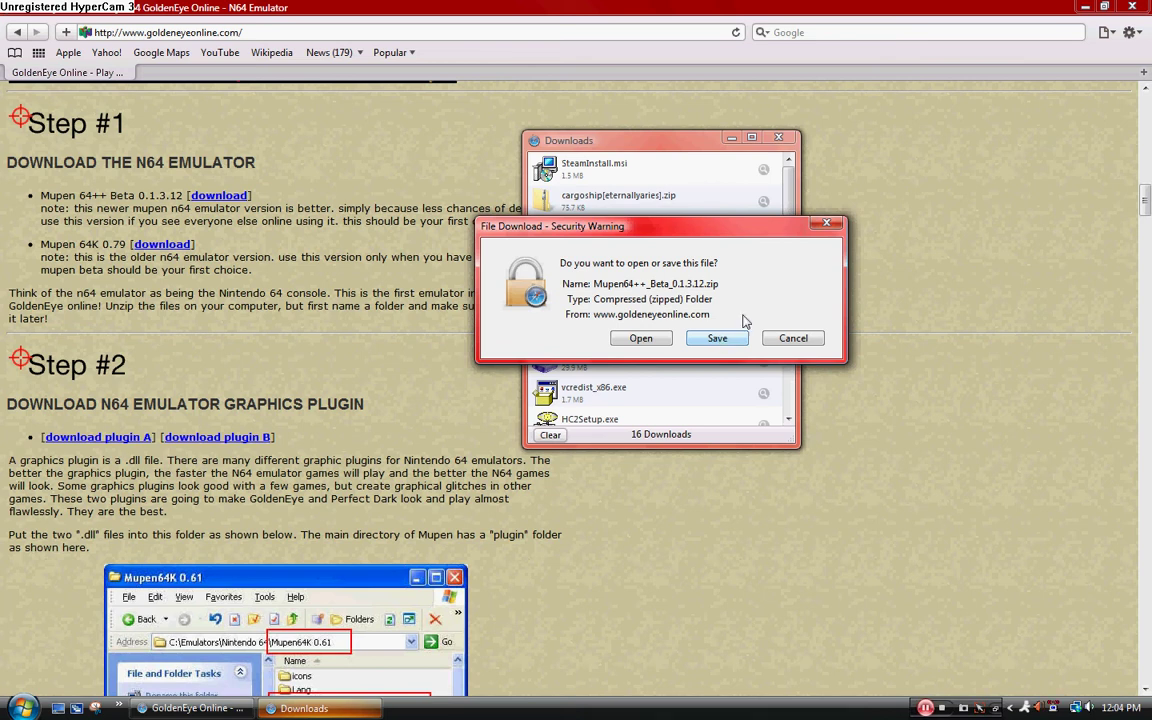
pyautogui.click(817, 224)
pyautogui.click(779, 138)
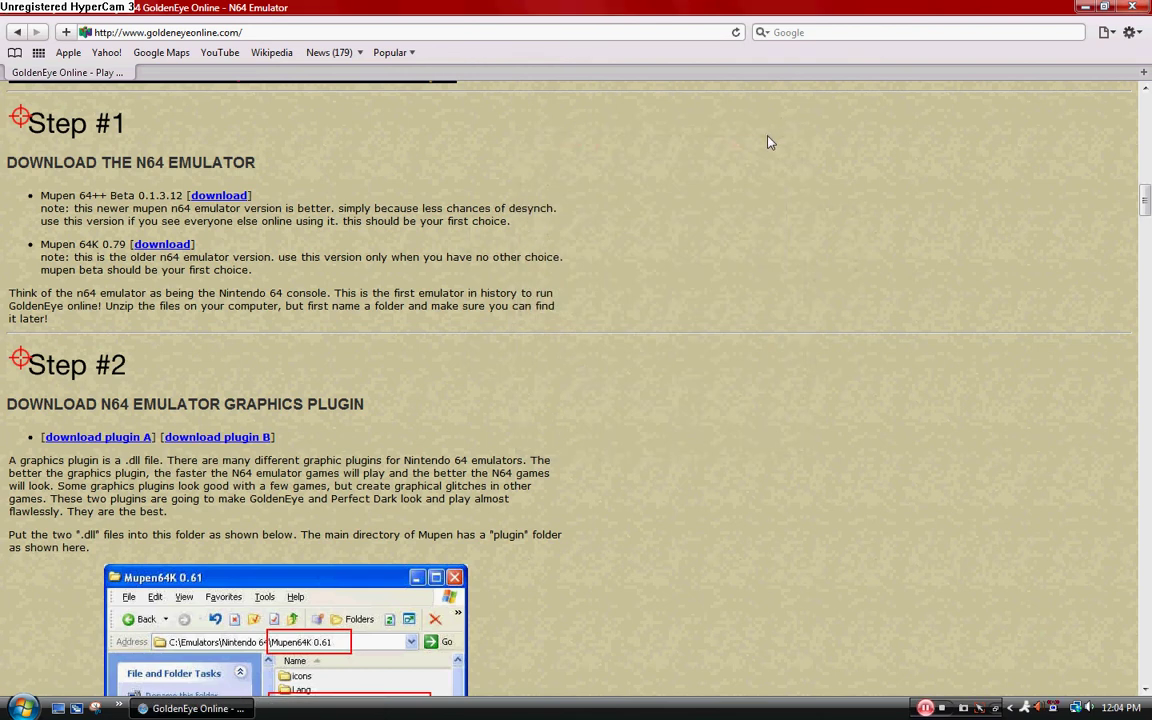
# Step: Examine the contents of the Mupen64k++ beta folder in C:\Users\Admin Account\Program Files, and close the folder window
pyautogui.press('super')
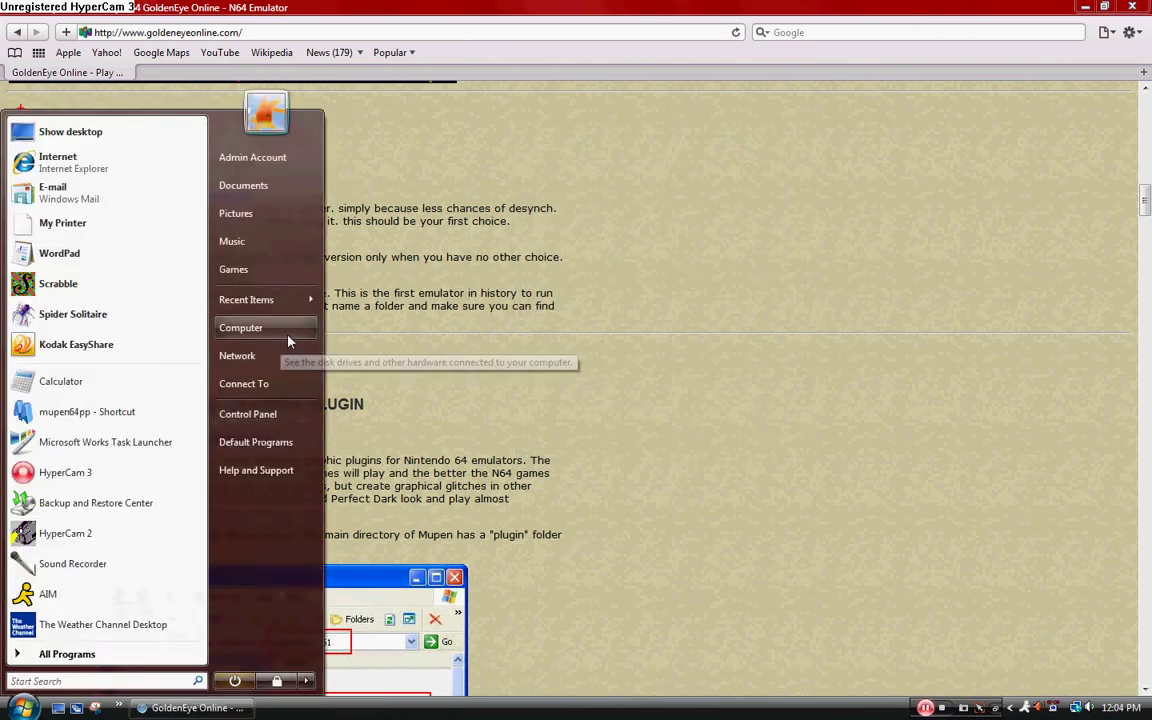
pyautogui.click(287, 331)
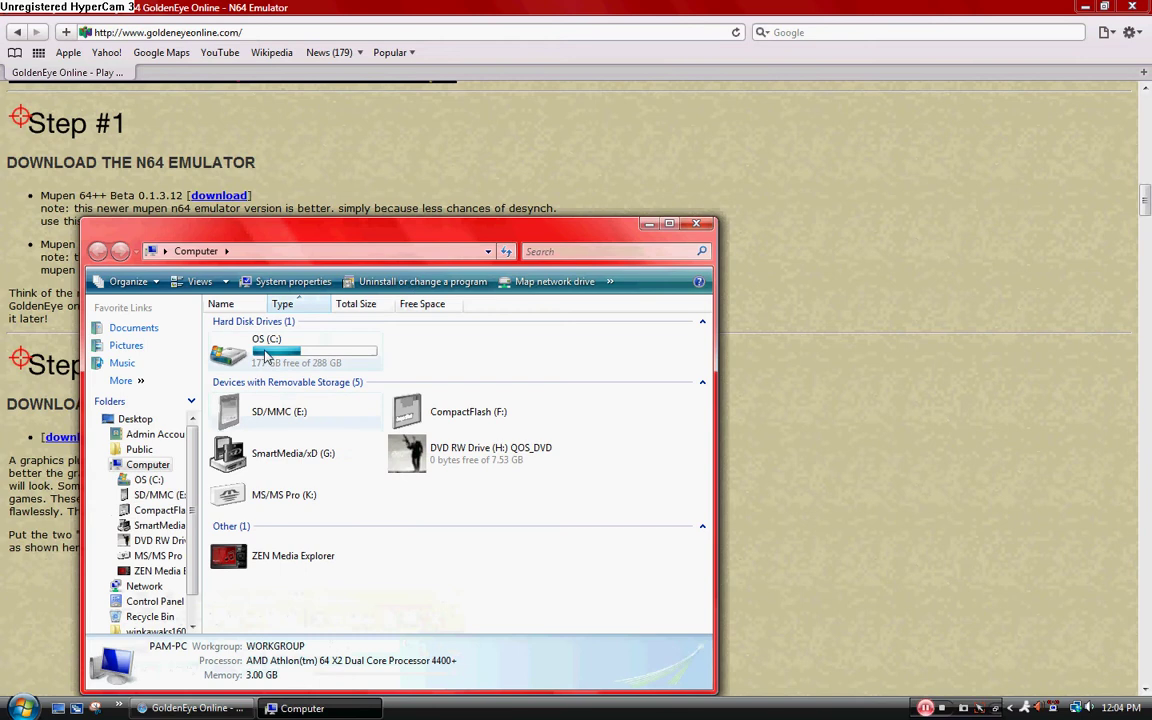
pyautogui.doubleClick(265, 345)
pyautogui.doubleClick(290, 534)
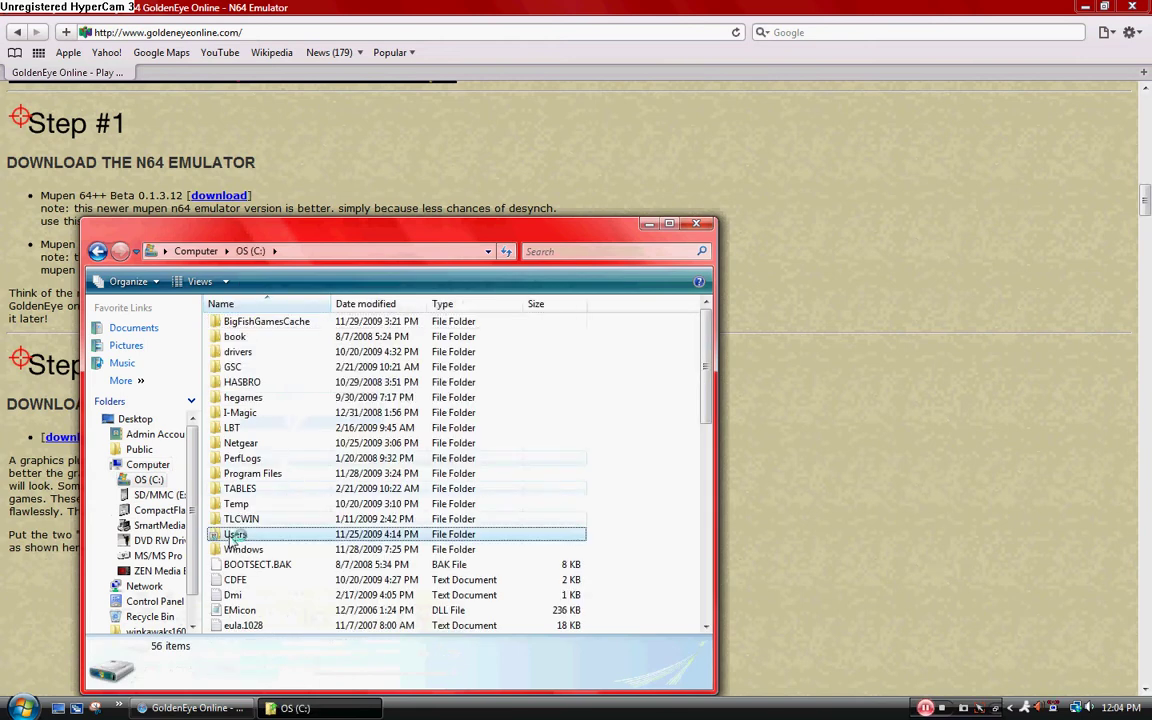
pyautogui.doubleClick(279, 464)
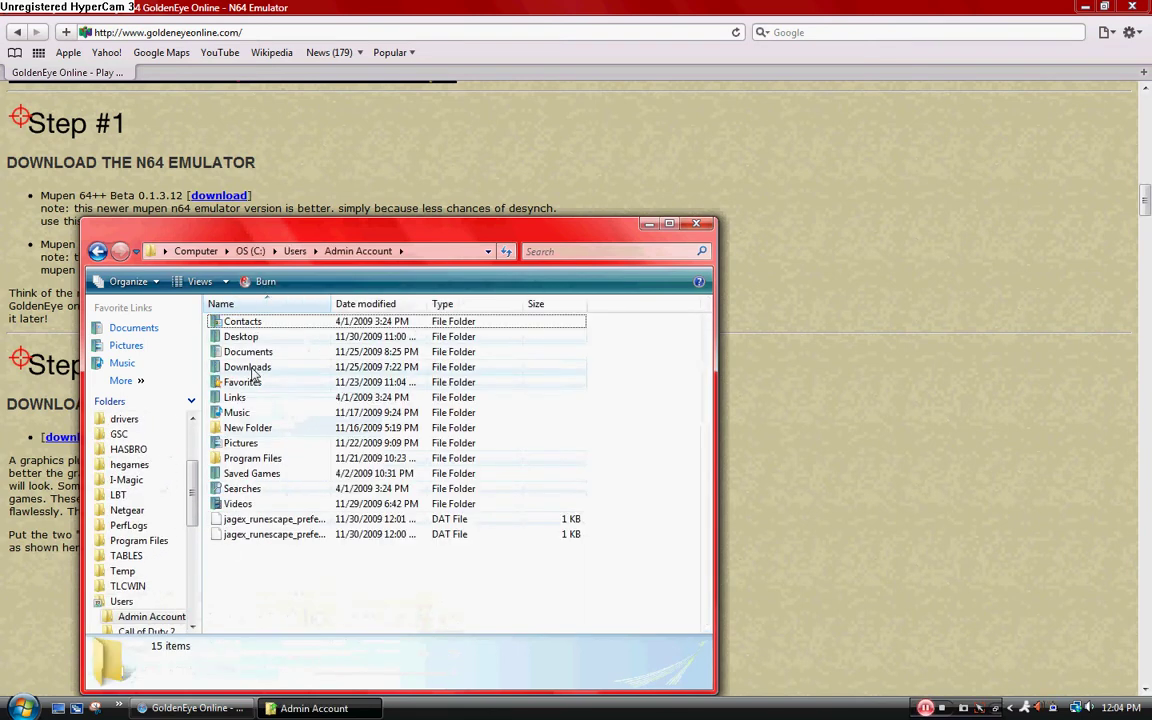
pyautogui.doubleClick(250, 457)
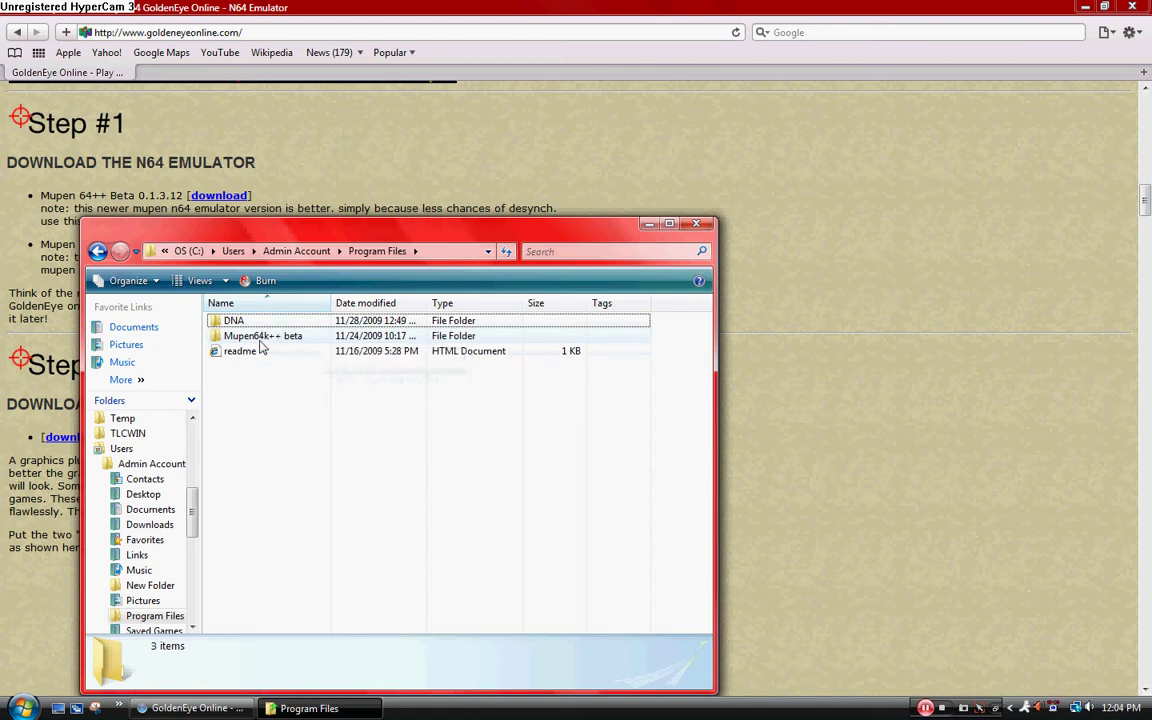
pyautogui.rightClick(265, 340)
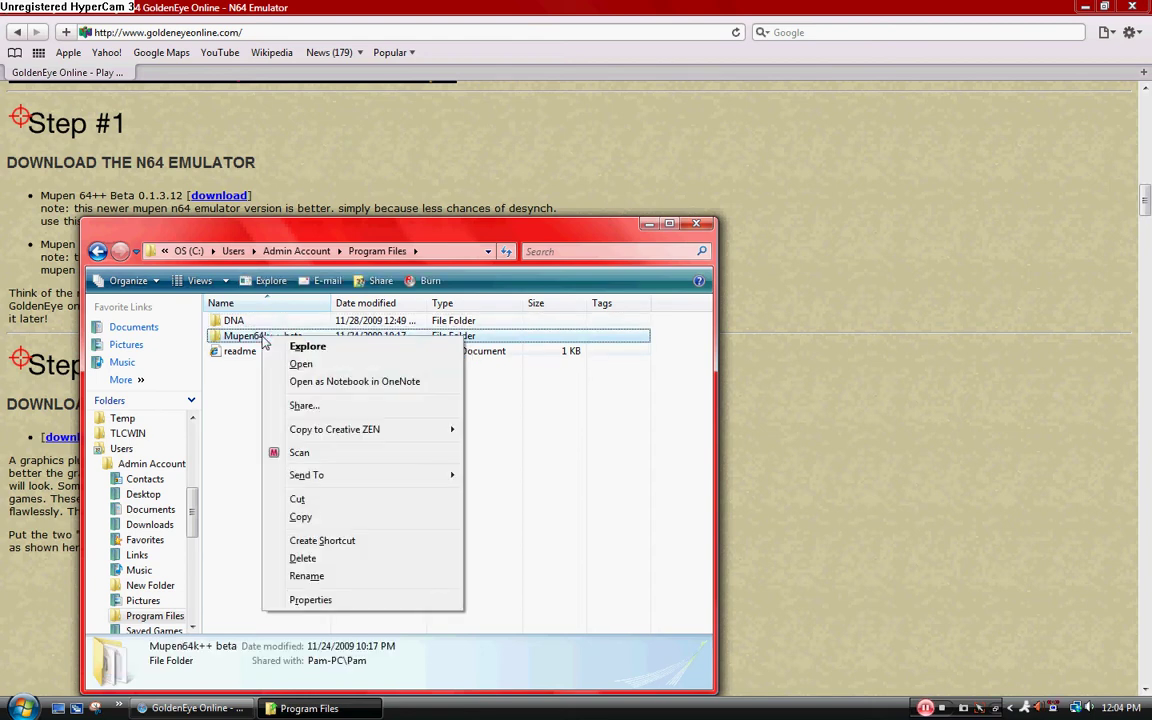
pyautogui.click(224, 391)
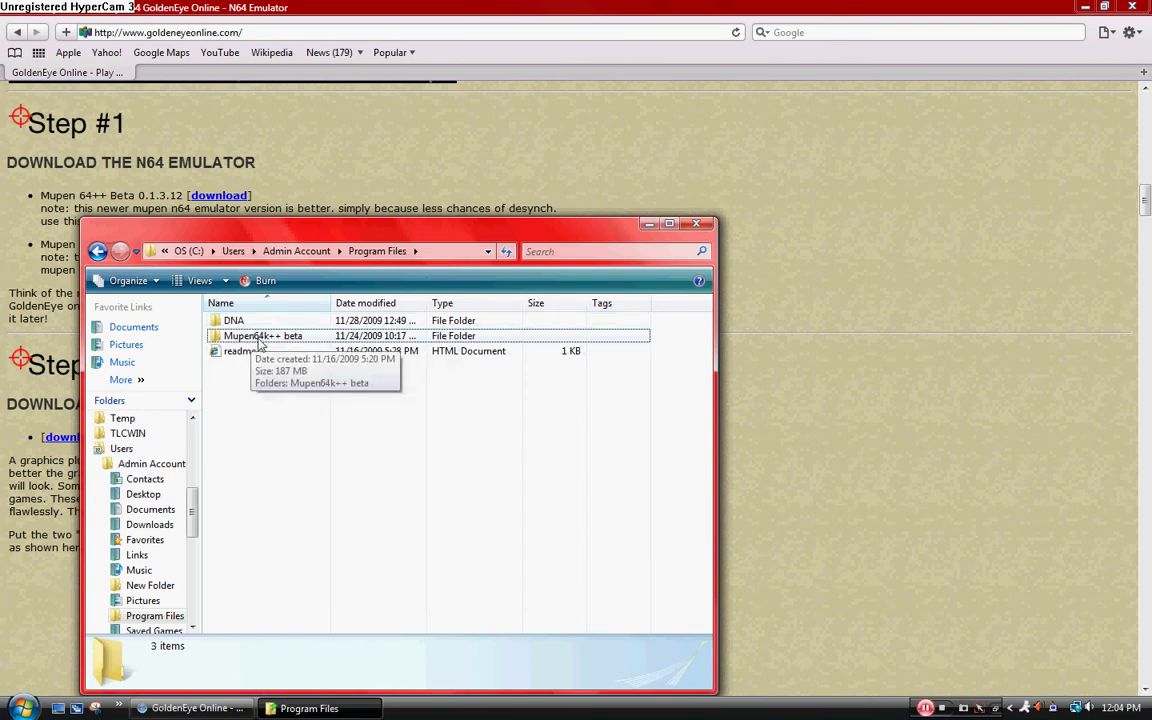
pyautogui.doubleClick(259, 337)
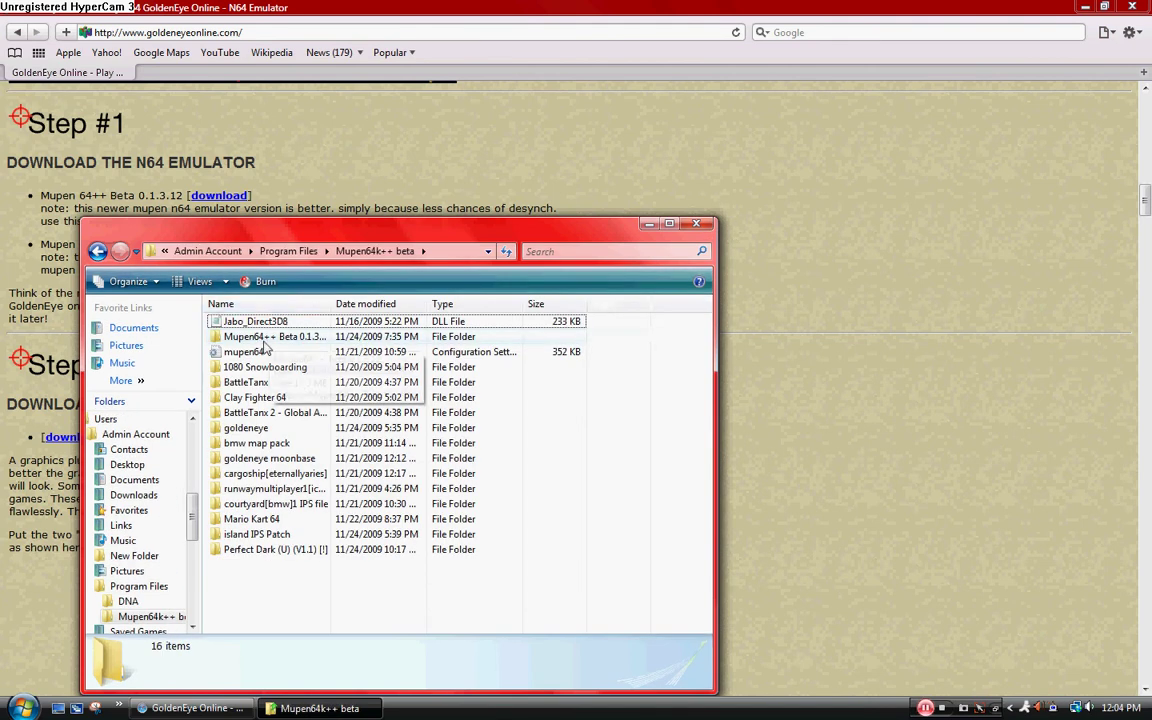
pyautogui.click(698, 224)
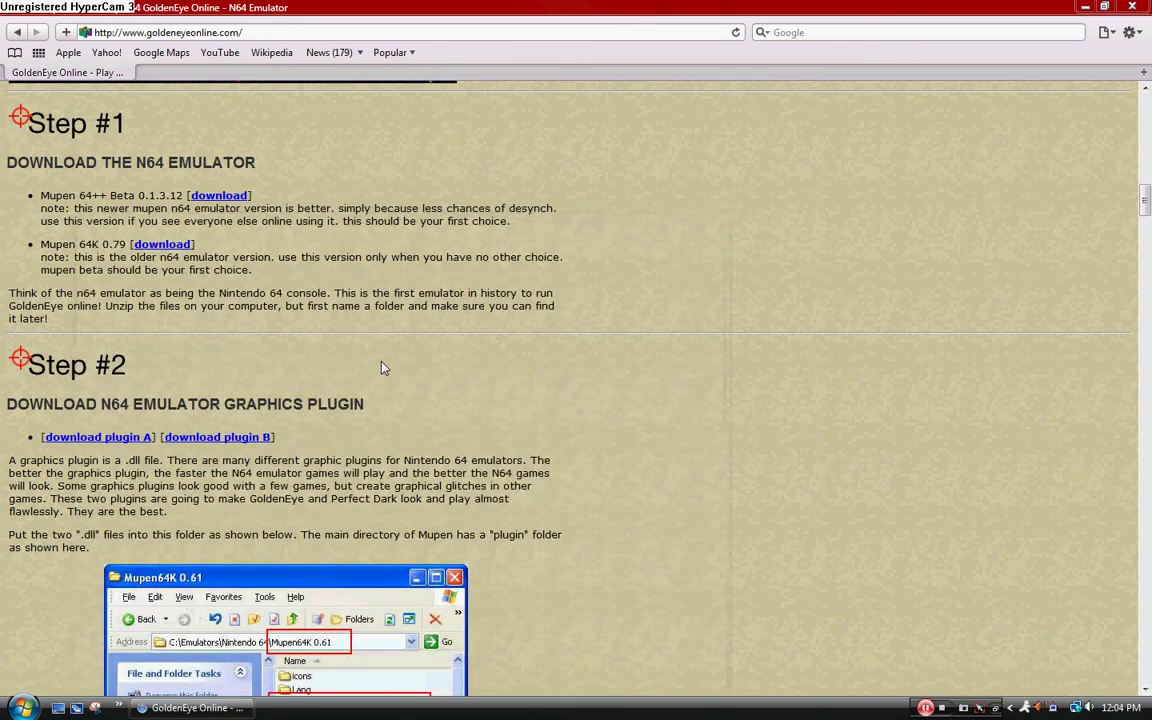
# Step: Start the download of graphics plugin A under Step #2 of the tutorial page
pyautogui.scroll(-3, 383, 368)
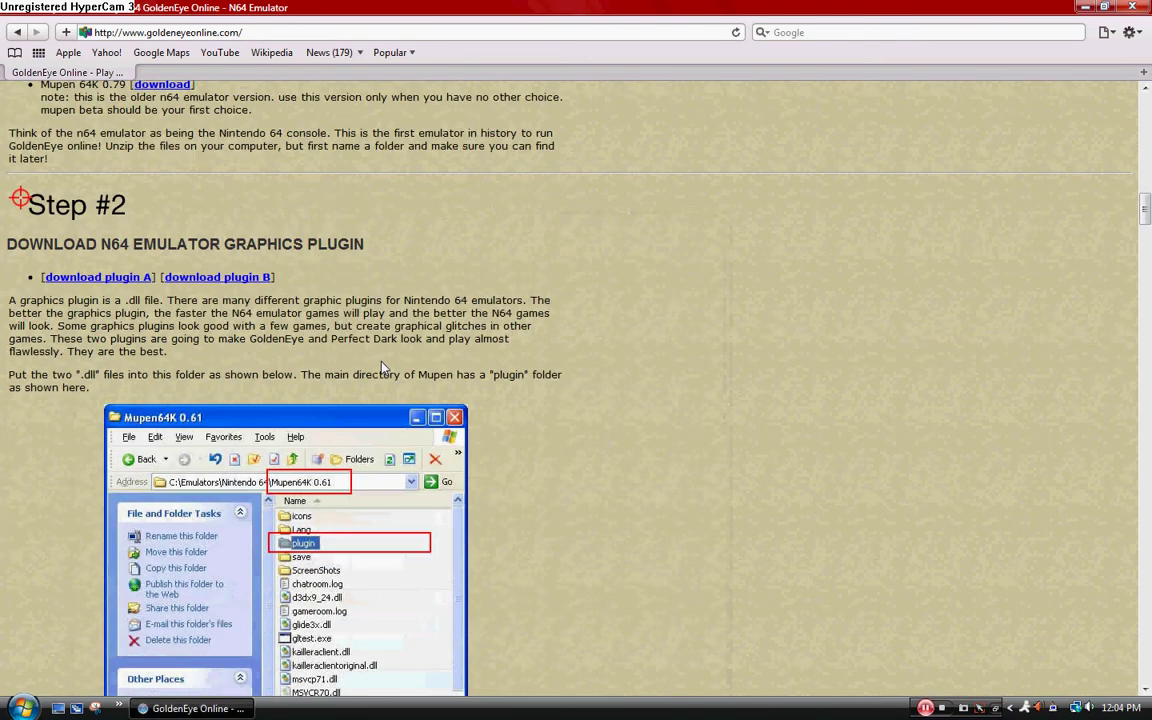
pyautogui.scroll(-4, 383, 368)
pyautogui.scroll(2, 383, 368)
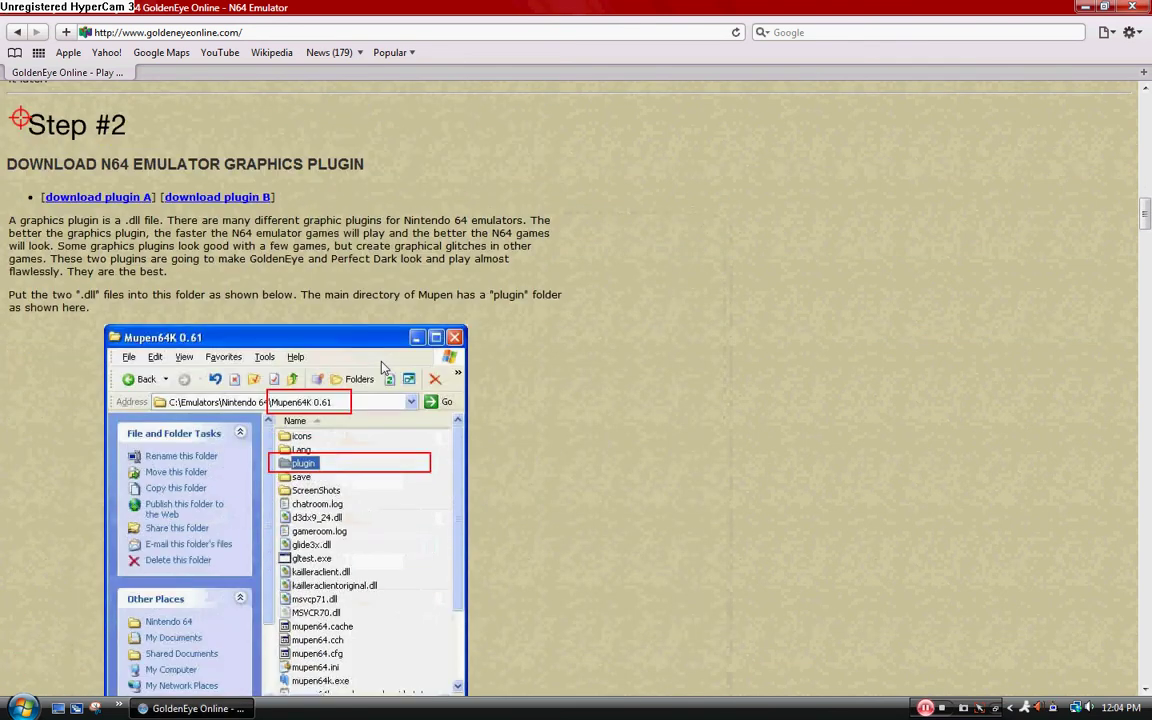
pyautogui.click(103, 200)
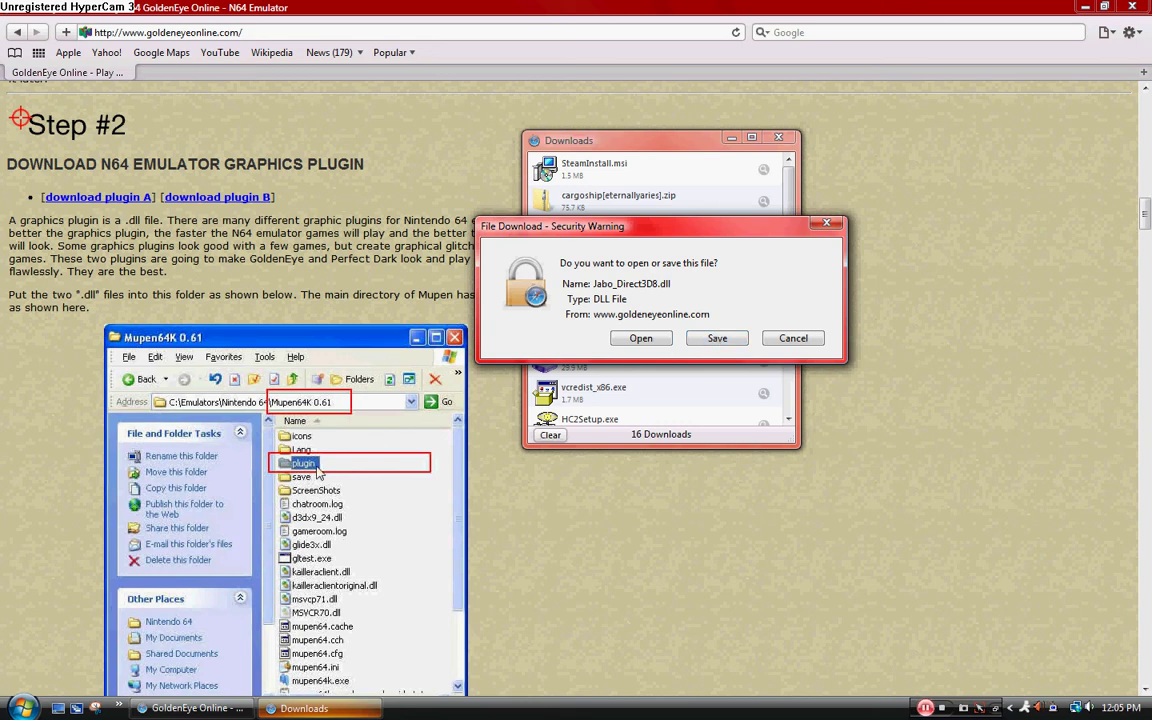
# Step: Open the Mupen64k++ beta folder in C:\Users\Admin Account\Program Files
pyautogui.click(22, 708)
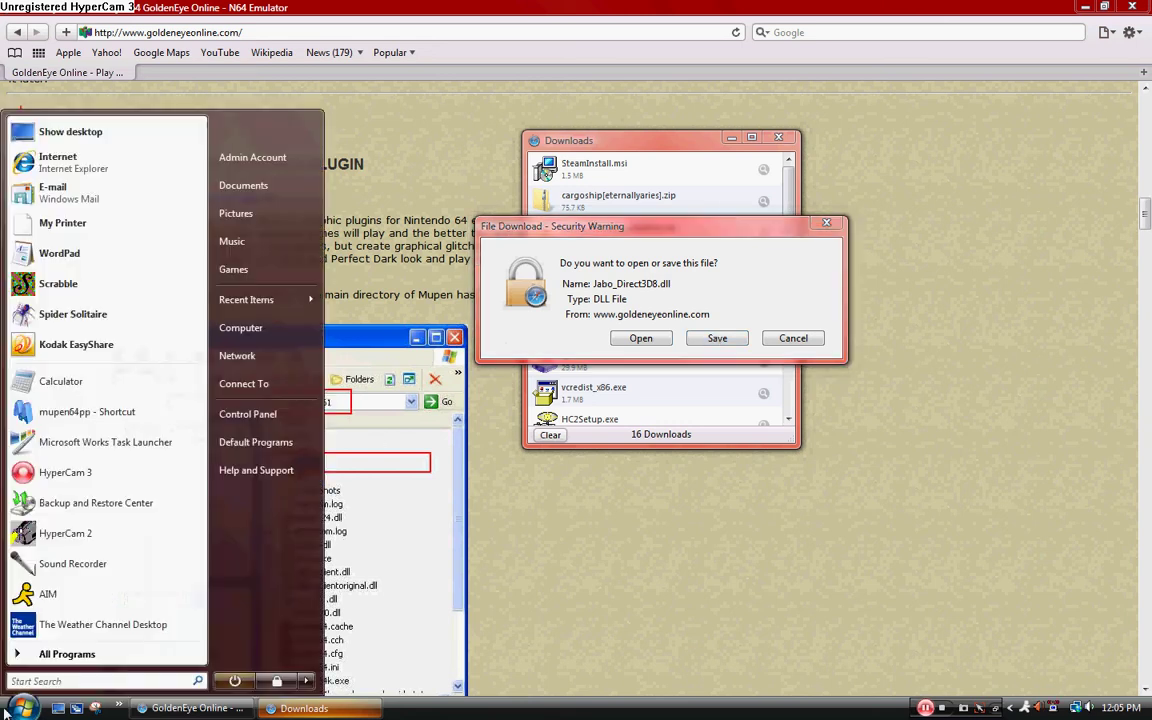
pyautogui.click(241, 327)
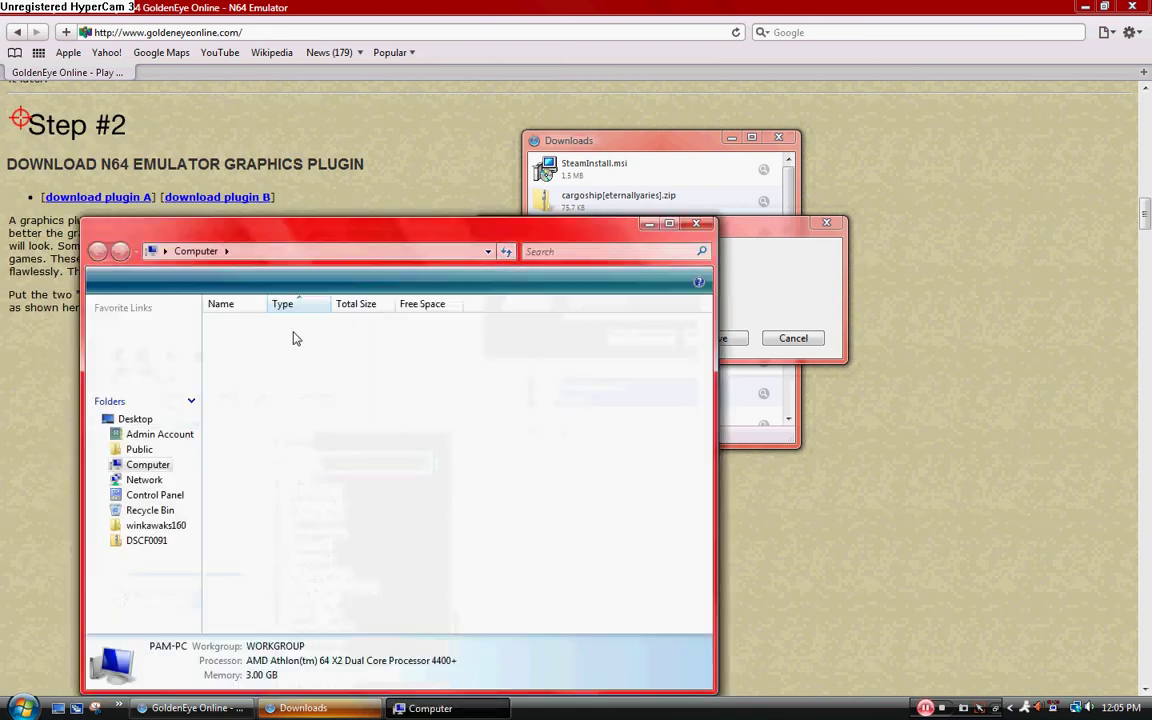
pyautogui.doubleClick(292, 352)
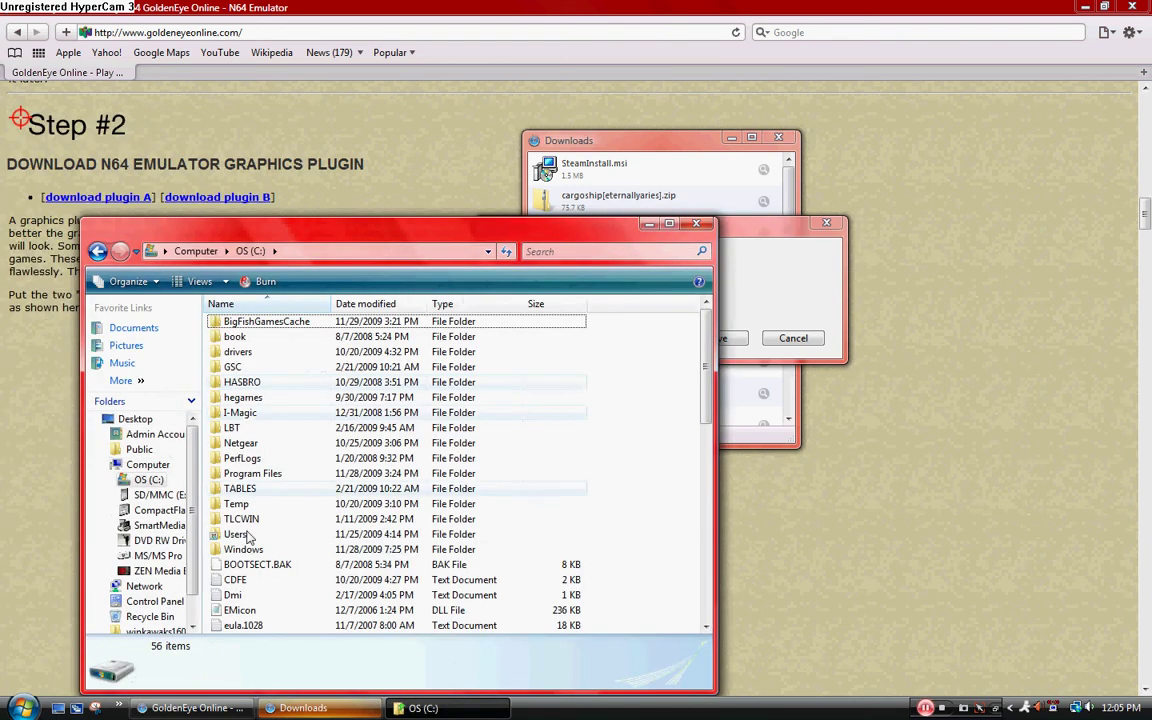
pyautogui.doubleClick(236, 536)
pyautogui.doubleClick(257, 455)
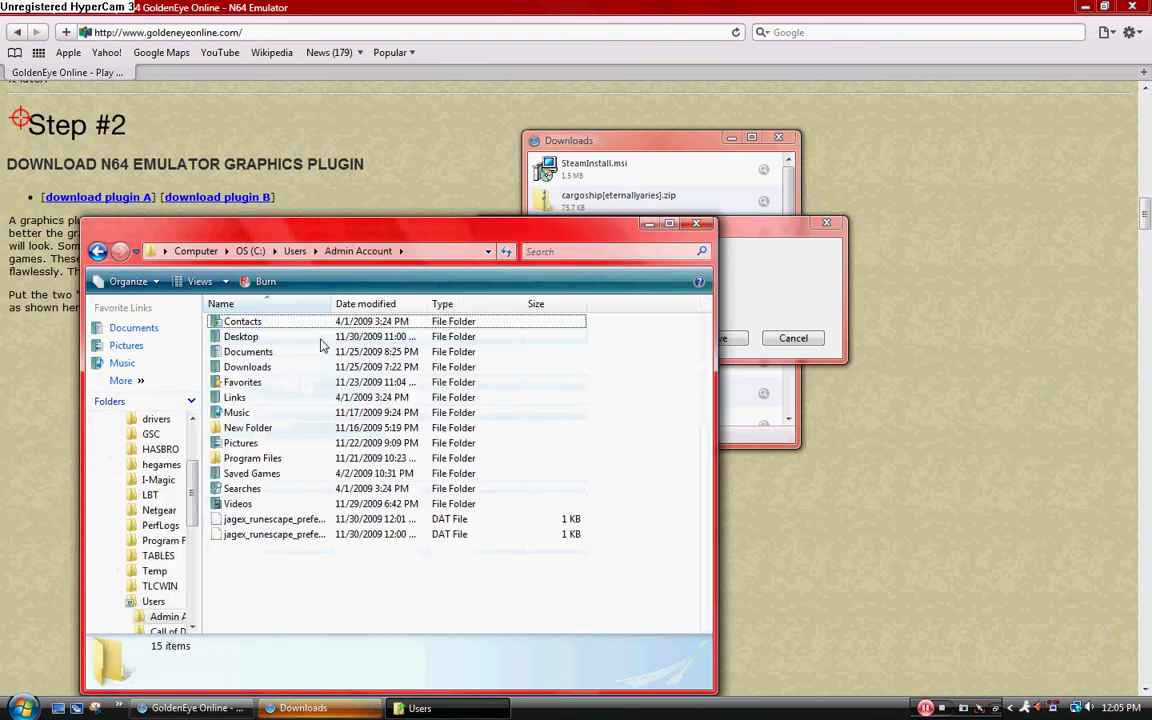
pyautogui.doubleClick(243, 461)
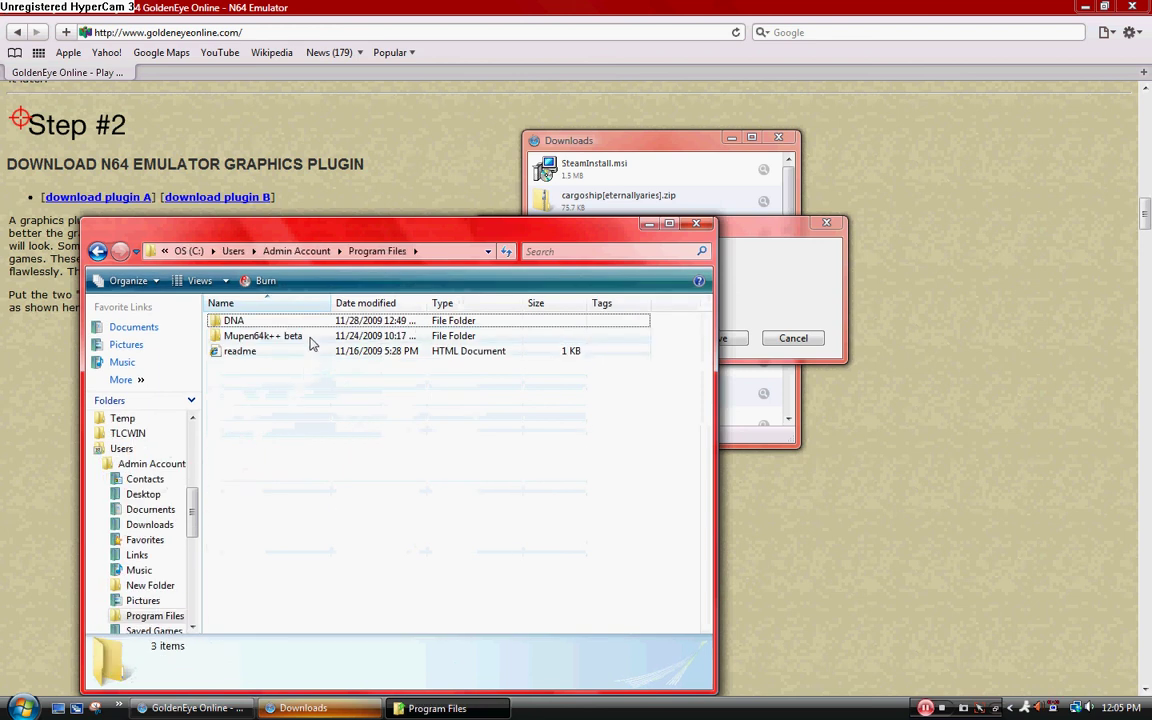
pyautogui.doubleClick(311, 342)
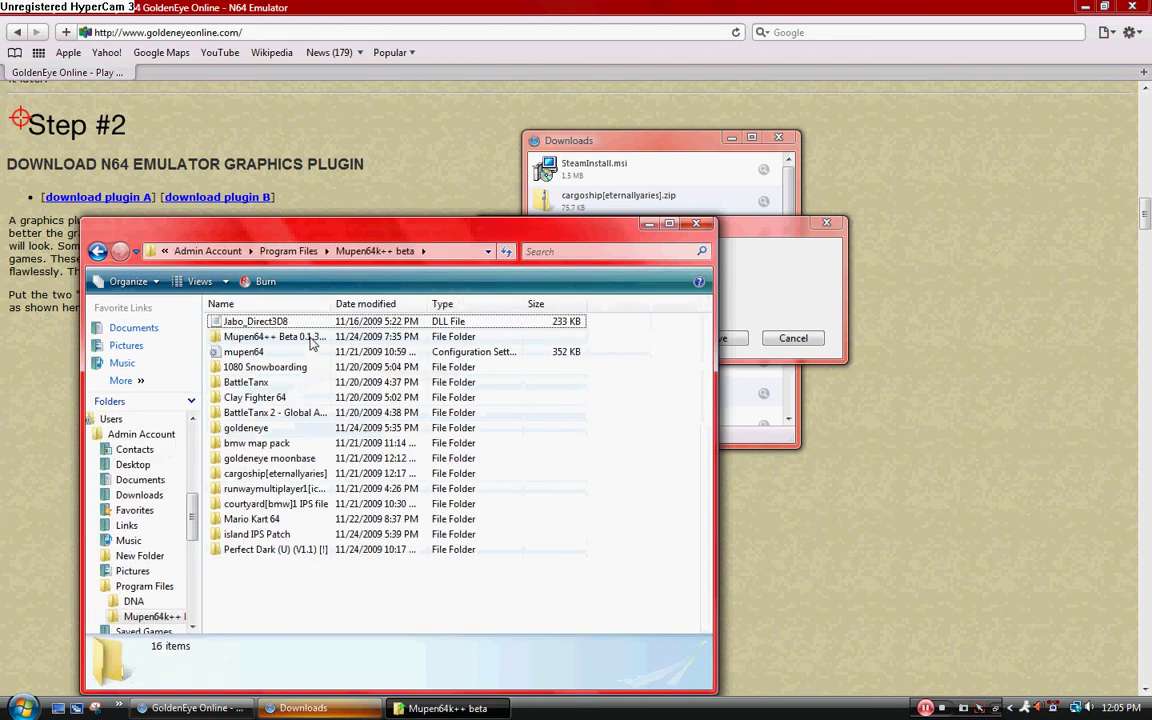
# Step: Open the plugin folder inside Mupen64++ Beta 0.1.3.12 and move its window slightly up and to the left
pyautogui.click(343, 341)
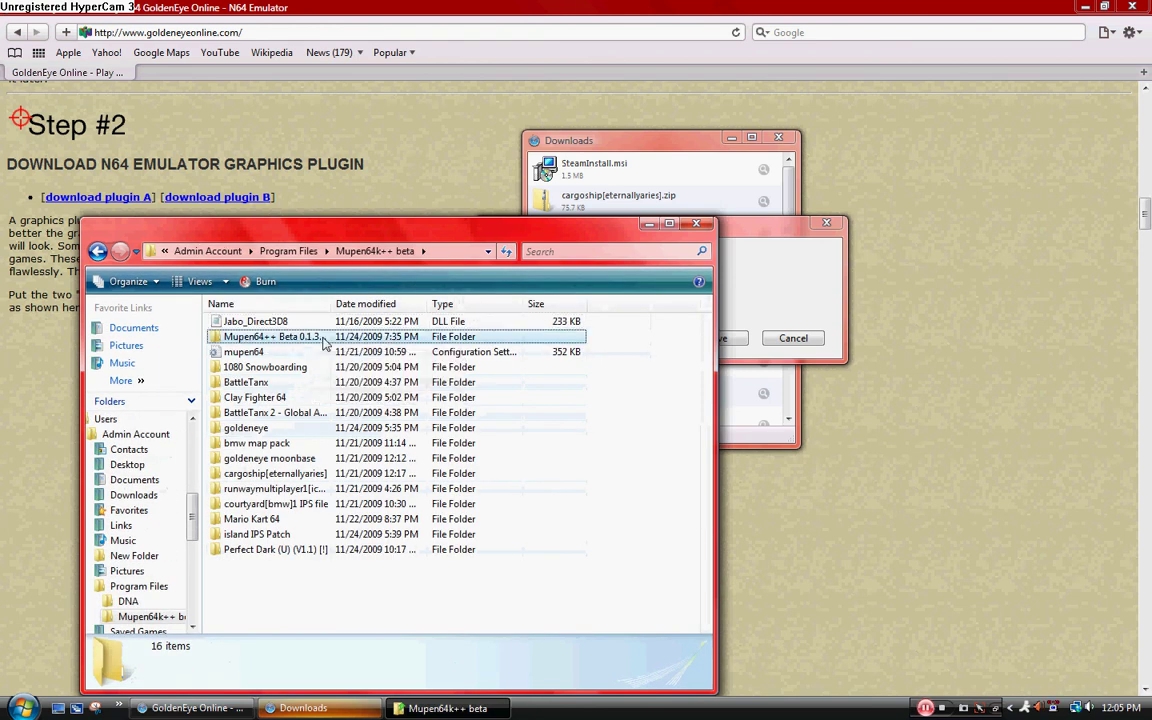
pyautogui.doubleClick(345, 341)
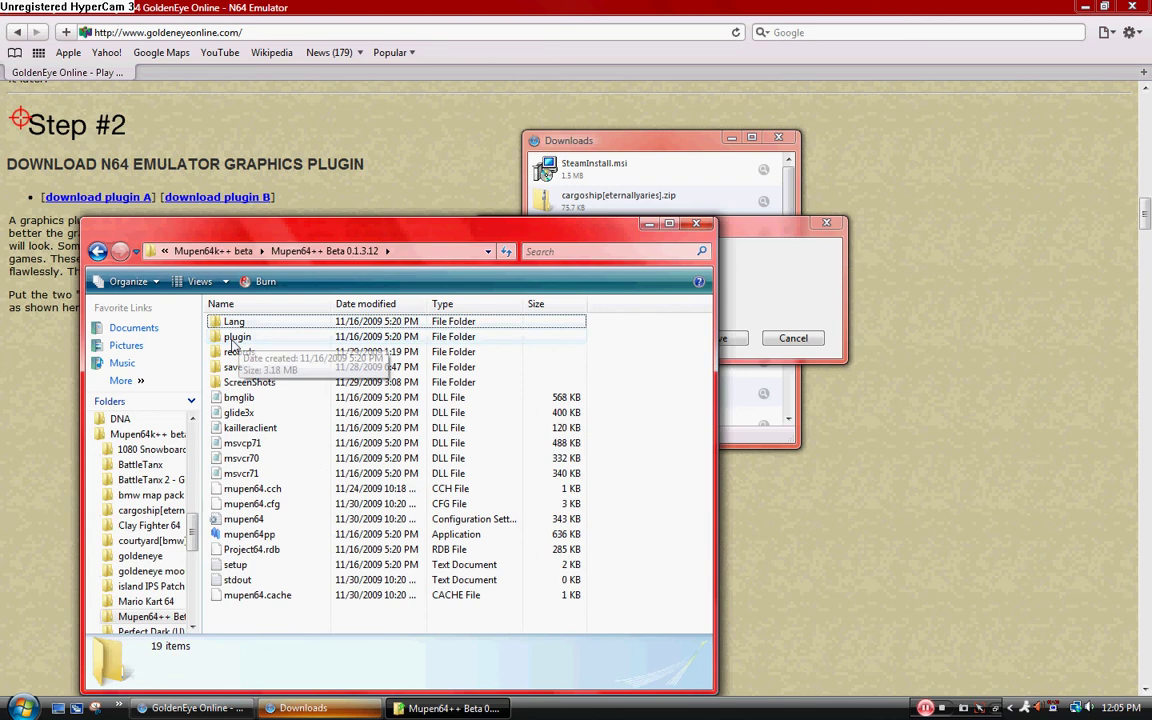
pyautogui.doubleClick(236, 340)
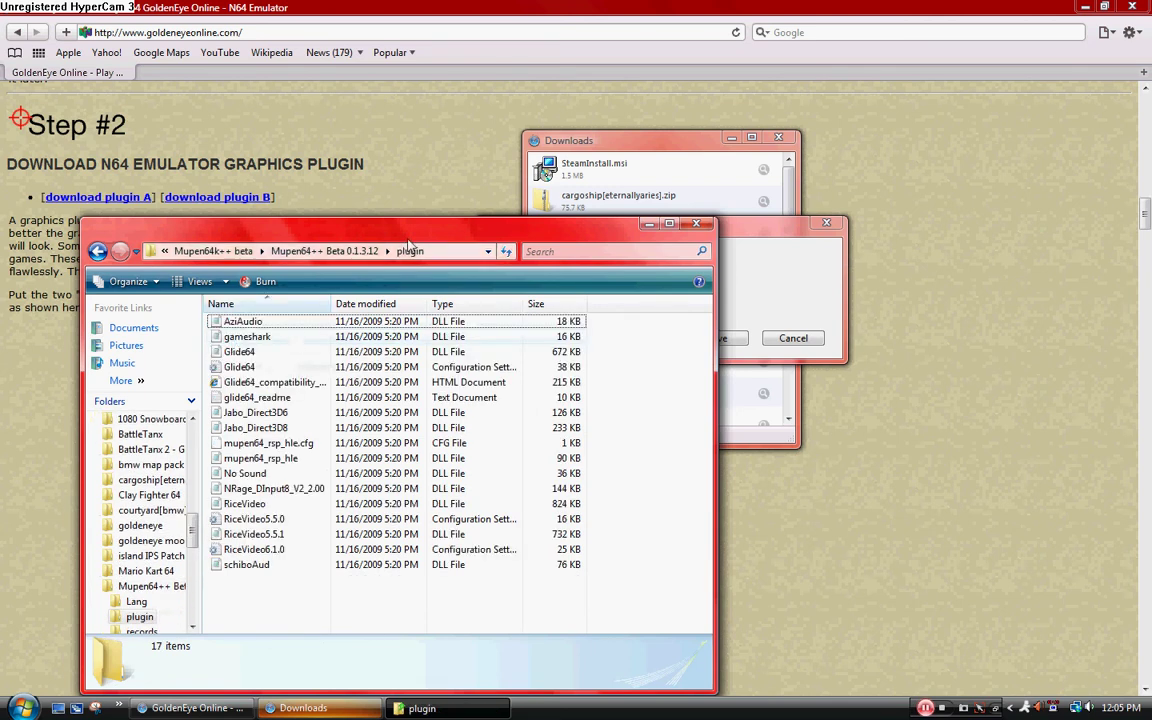
pyautogui.moveTo(346, 245); pyautogui.dragTo(323, 210)
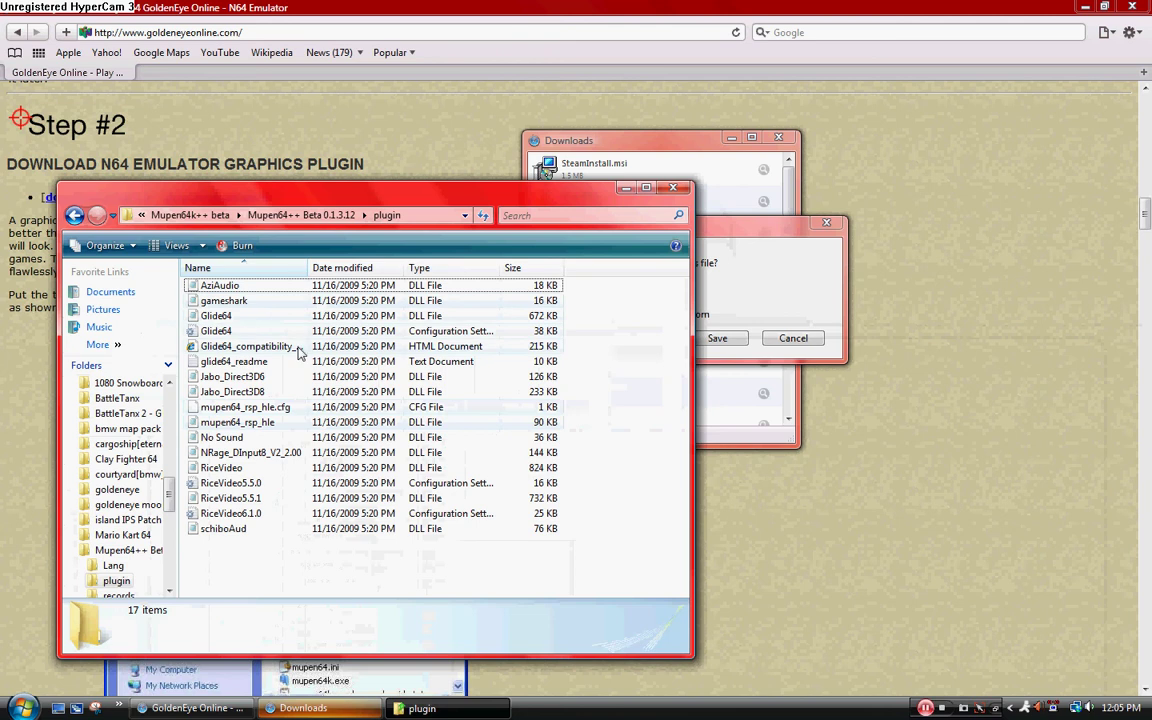
# Step: Compare the Jabo_Direct3D8 file in the plugin folder with the file name in the pending download prompt
pyautogui.click(219, 394)
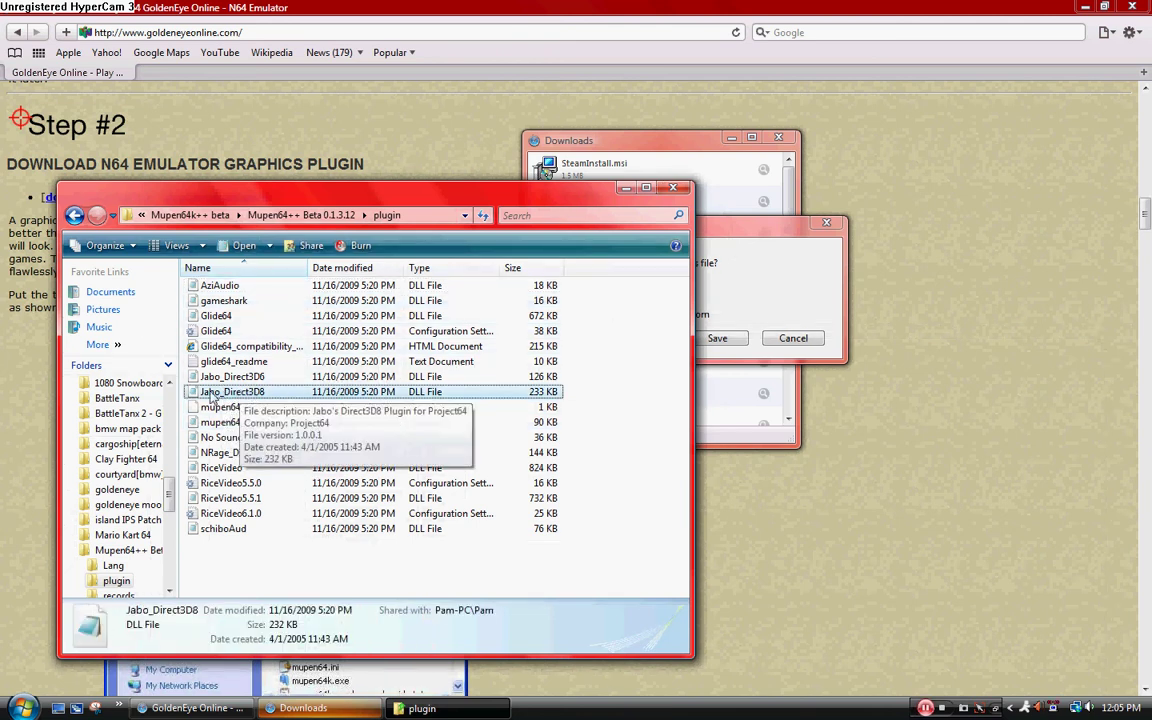
pyautogui.click(668, 188)
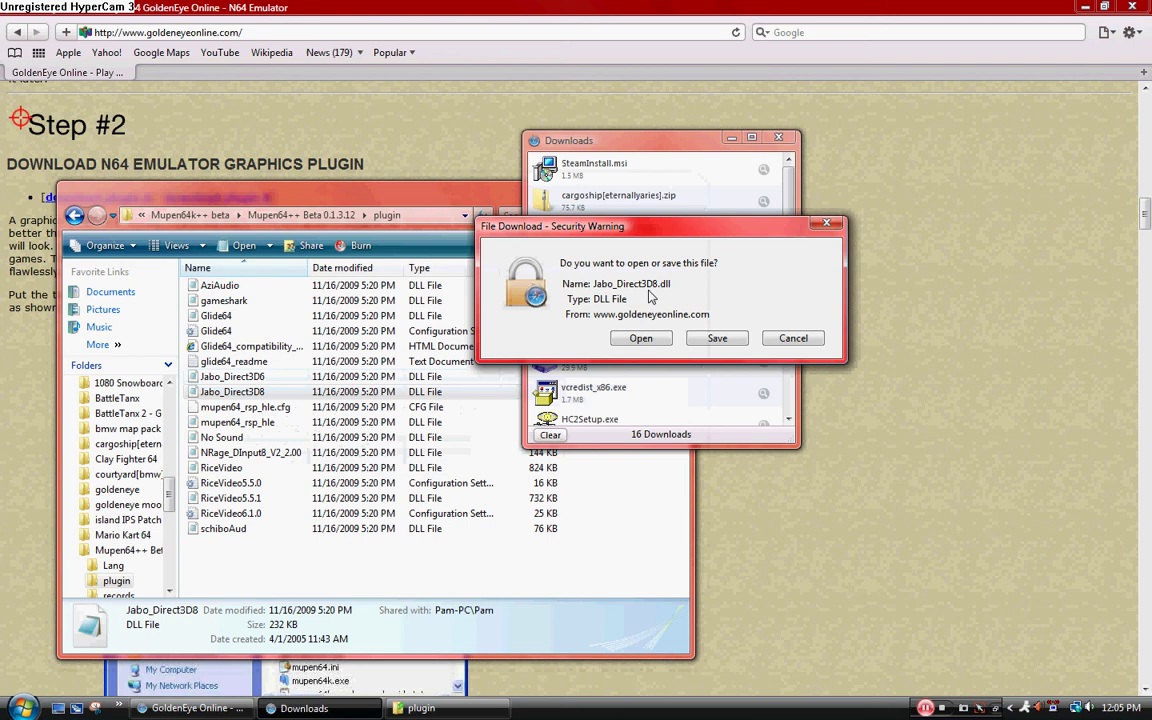
pyautogui.click(428, 190)
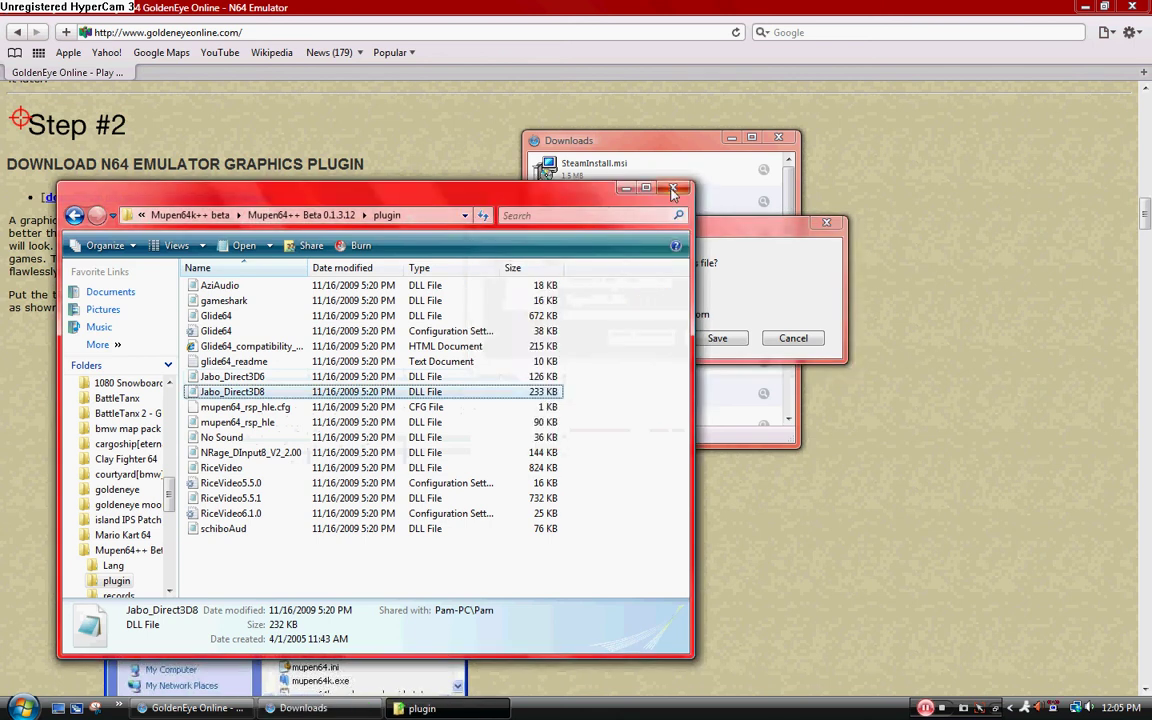
# Step: Close the plugin folder, the download prompt and the Downloads window, and go to Step #3 of the tutorial page
pyautogui.click(676, 192)
pyautogui.click(825, 225)
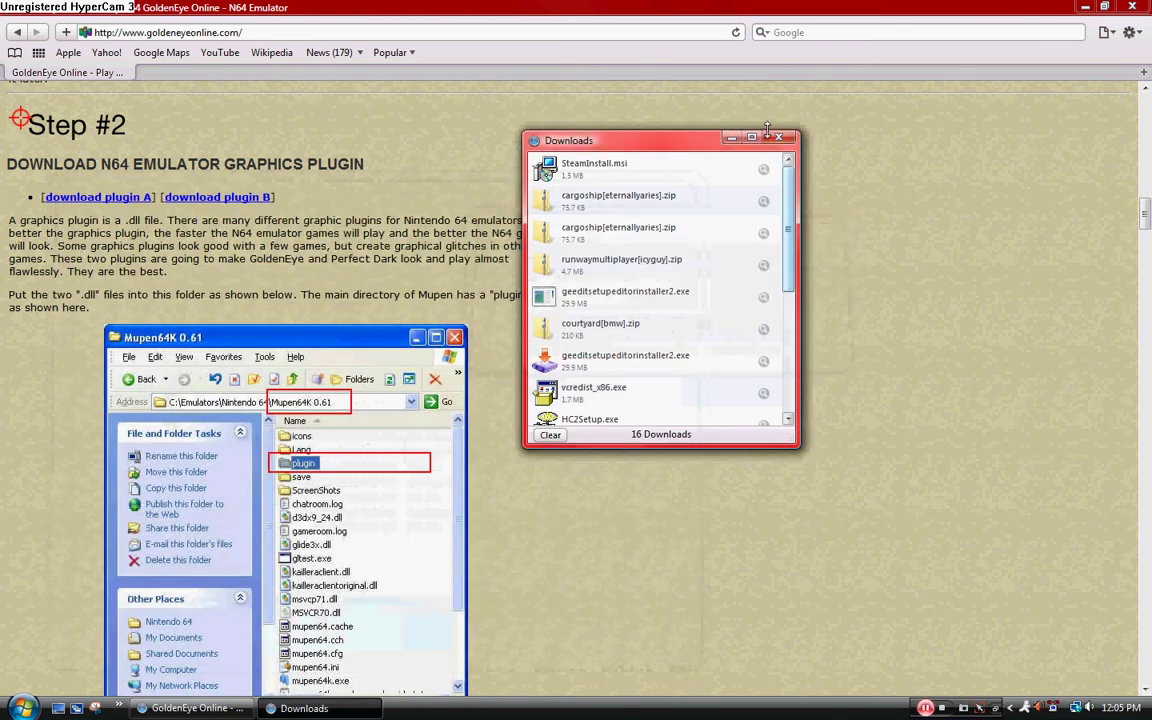
pyautogui.click(690, 119)
pyautogui.scroll(-5, 471, 398)
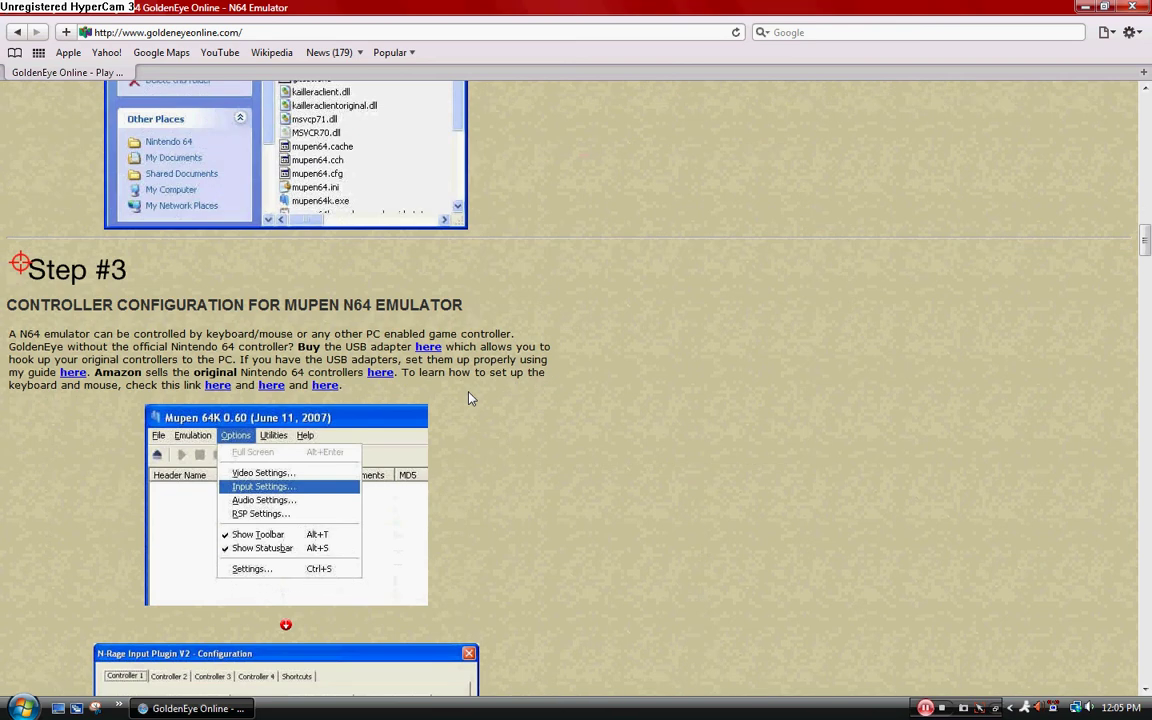
pyautogui.scroll(-2, 471, 398)
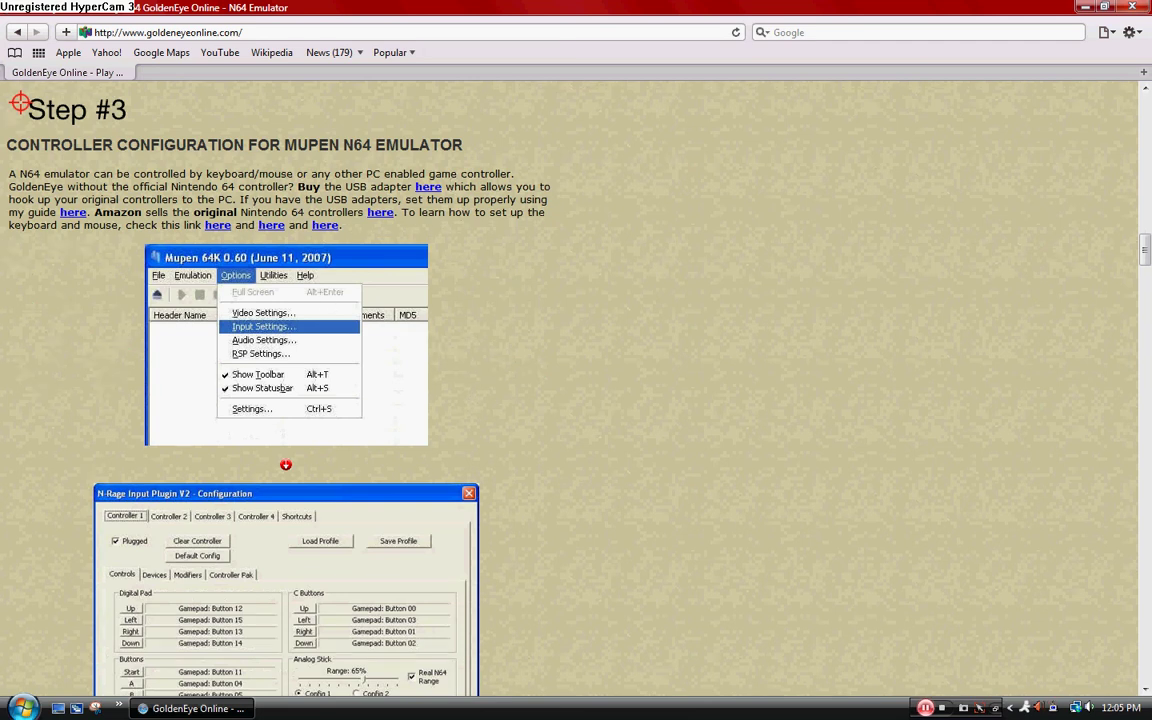
# Step: Run mupen64pp from the Mupen64++ Beta 0.1.3.12 folder inside C:\Users\Admin Account\Program Files\Mupen64k++ beta
pyautogui.press('super')
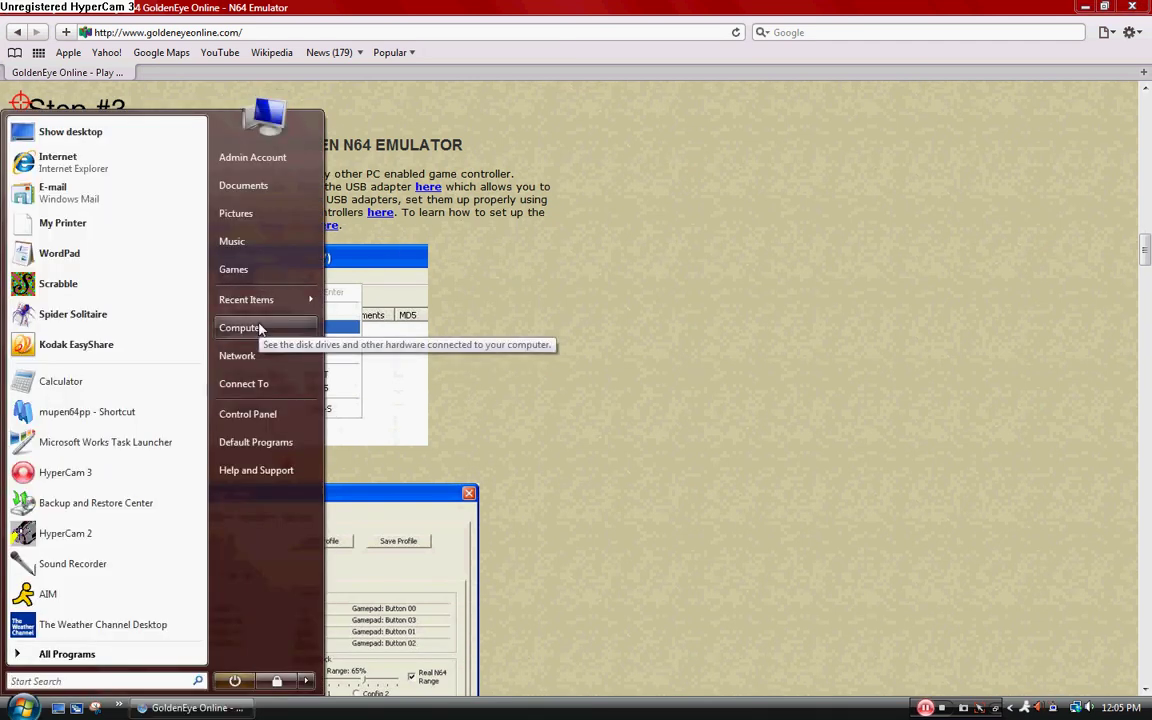
pyautogui.click(258, 328)
pyautogui.doubleClick(262, 352)
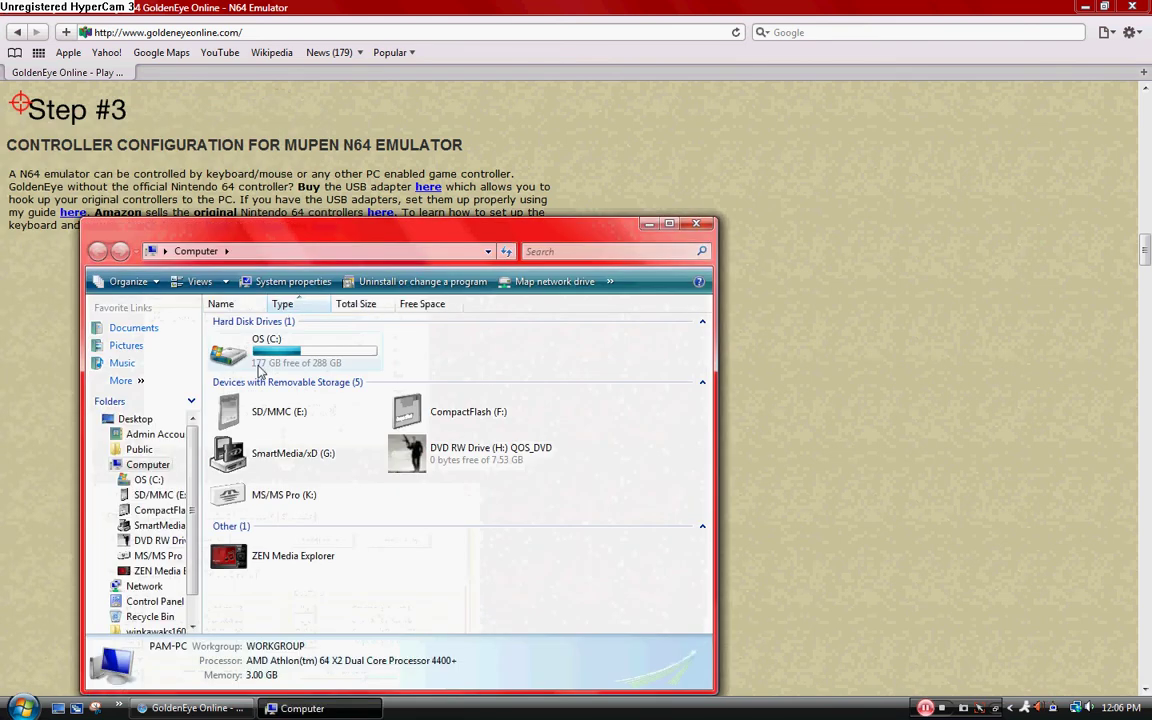
pyautogui.doubleClick(240, 536)
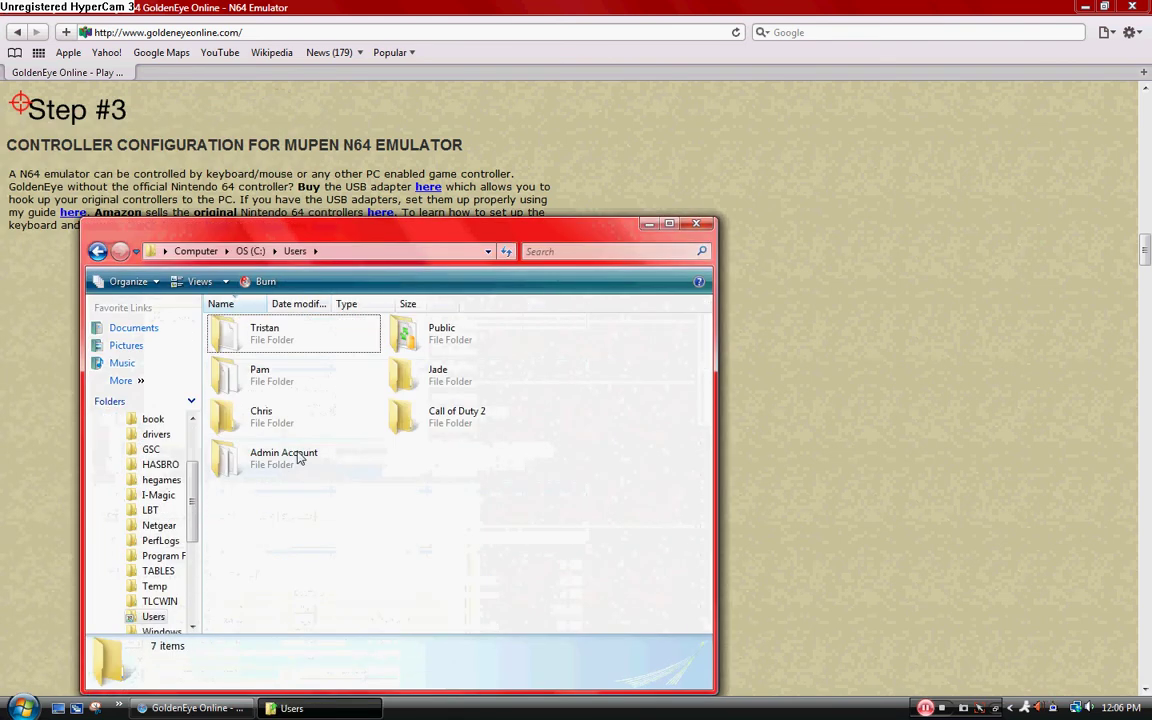
pyautogui.doubleClick(275, 460)
pyautogui.doubleClick(237, 459)
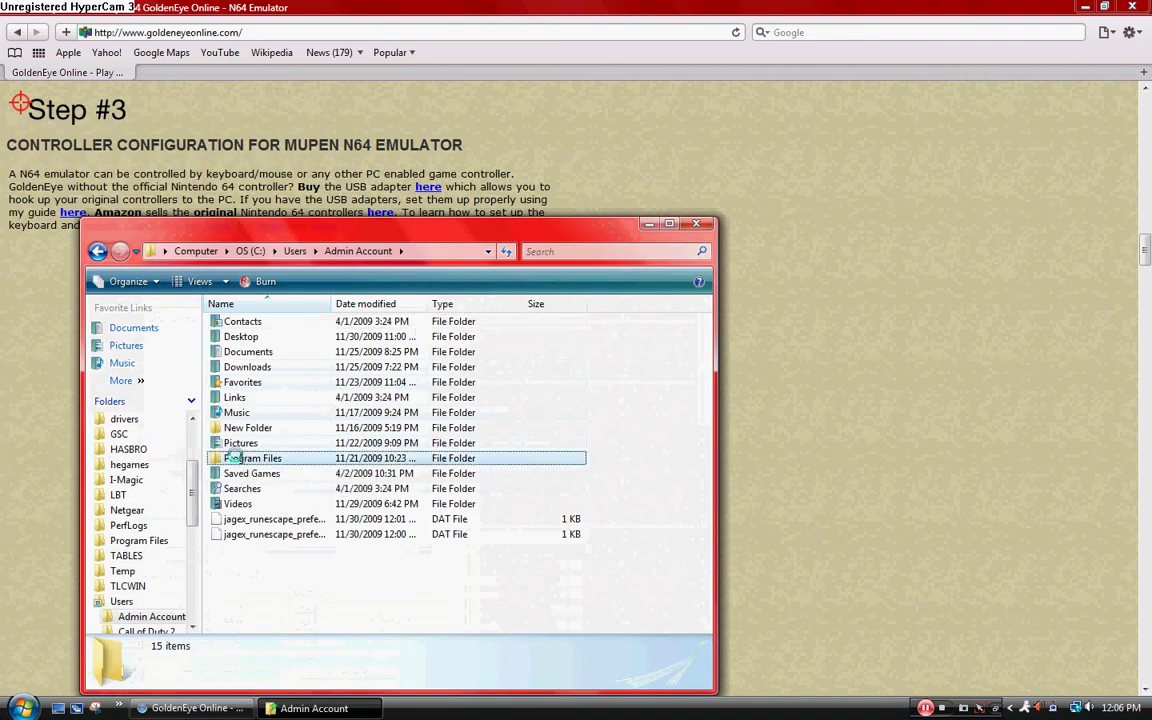
pyautogui.doubleClick(311, 345)
pyautogui.doubleClick(313, 340)
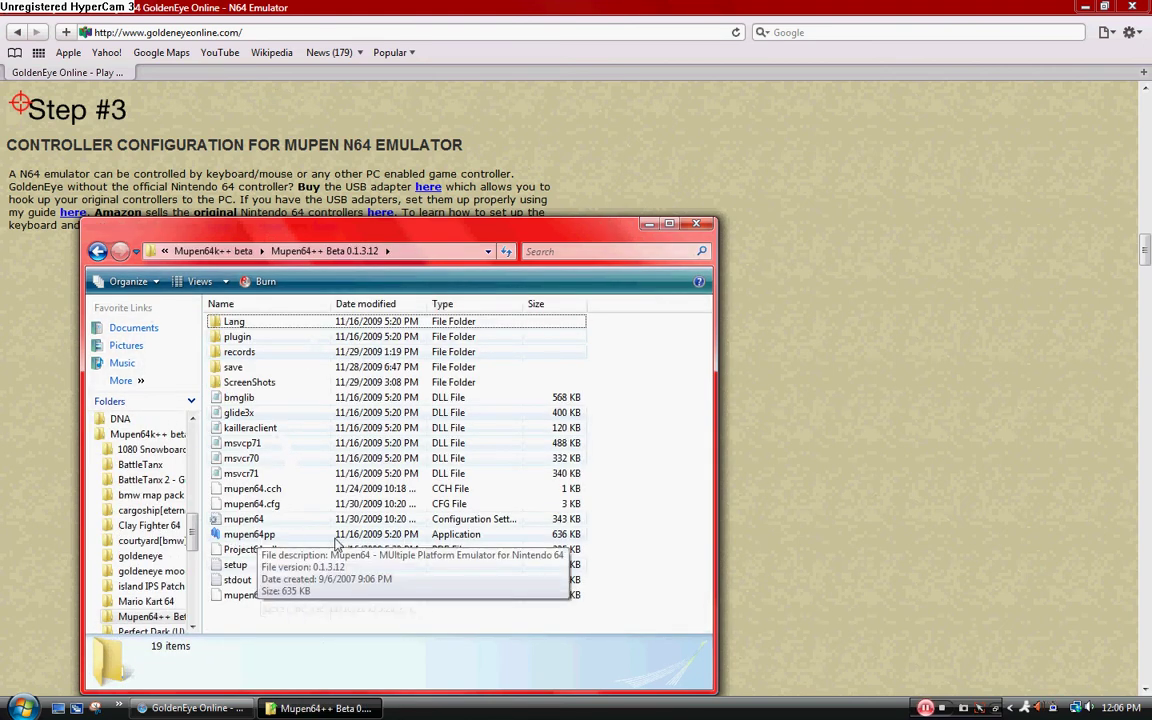
pyautogui.doubleClick(441, 536)
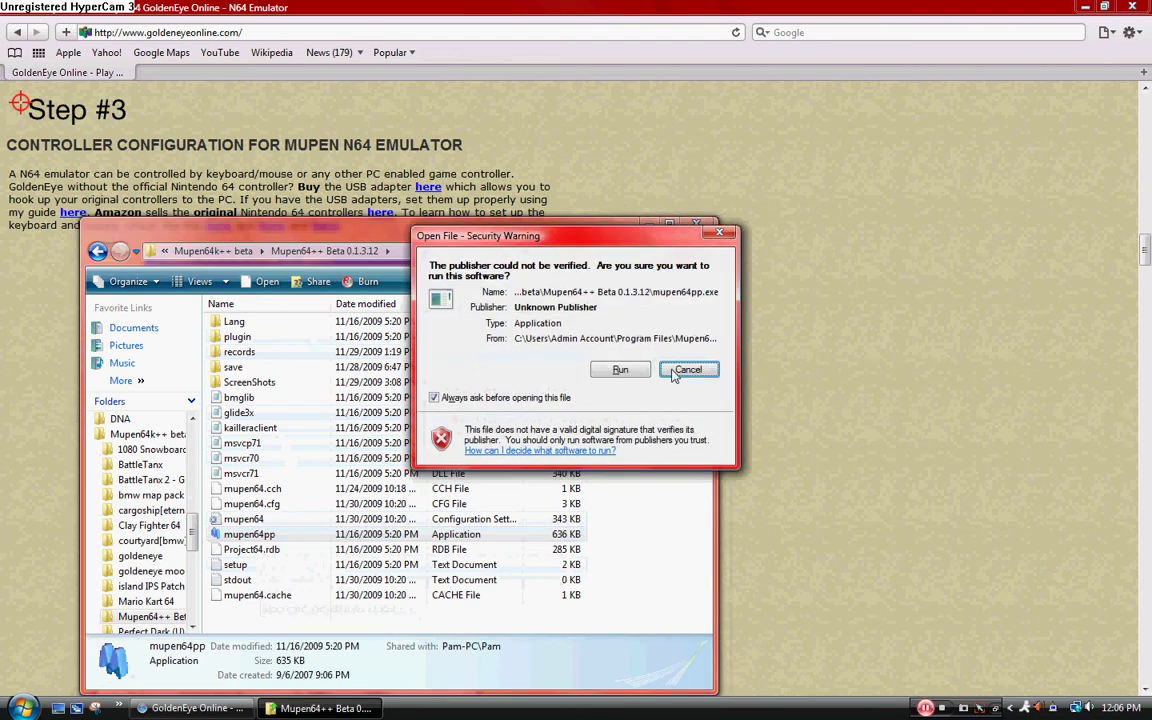
pyautogui.click(566, 334)
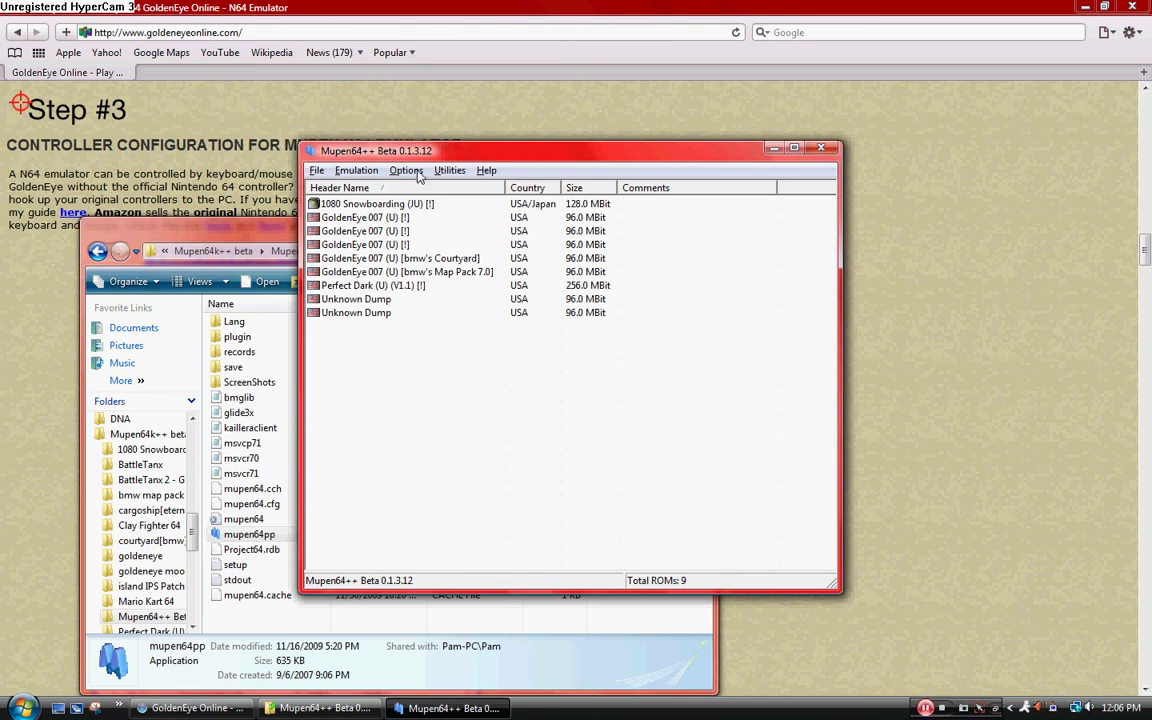
# Step: Open the emulator's input settings and assign the keyboard's Enter to the Start button of Controller 1
pyautogui.click(406, 170)
pyautogui.click(453, 230)
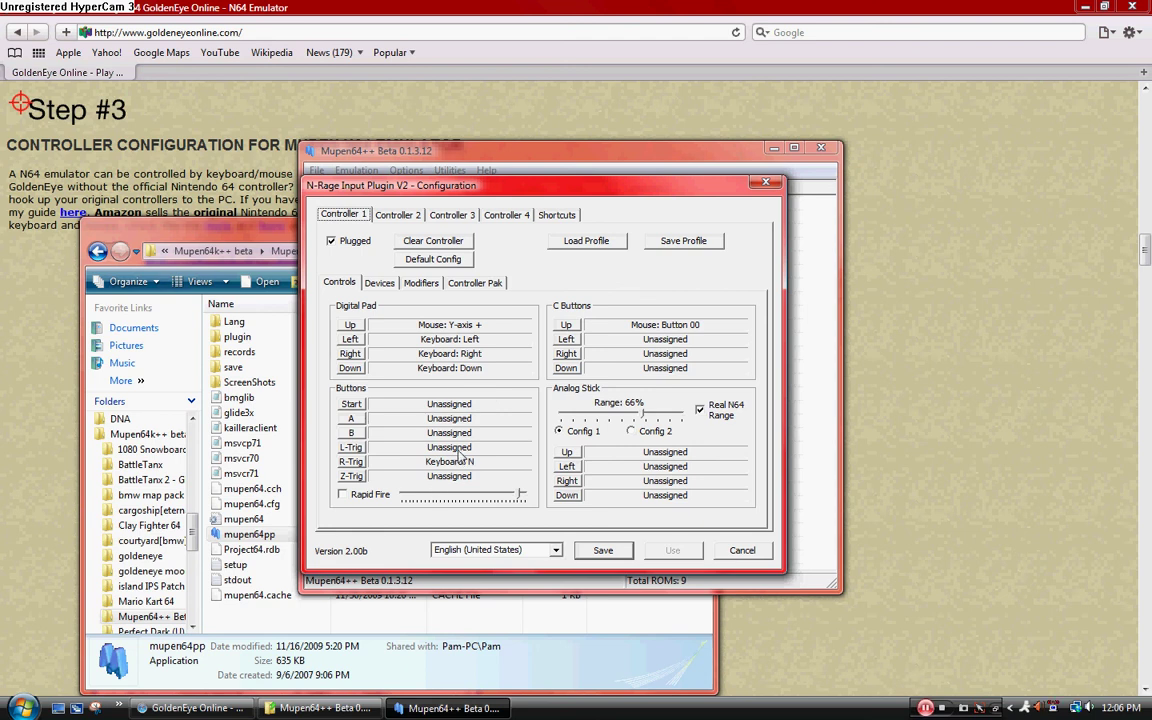
pyautogui.click(352, 404)
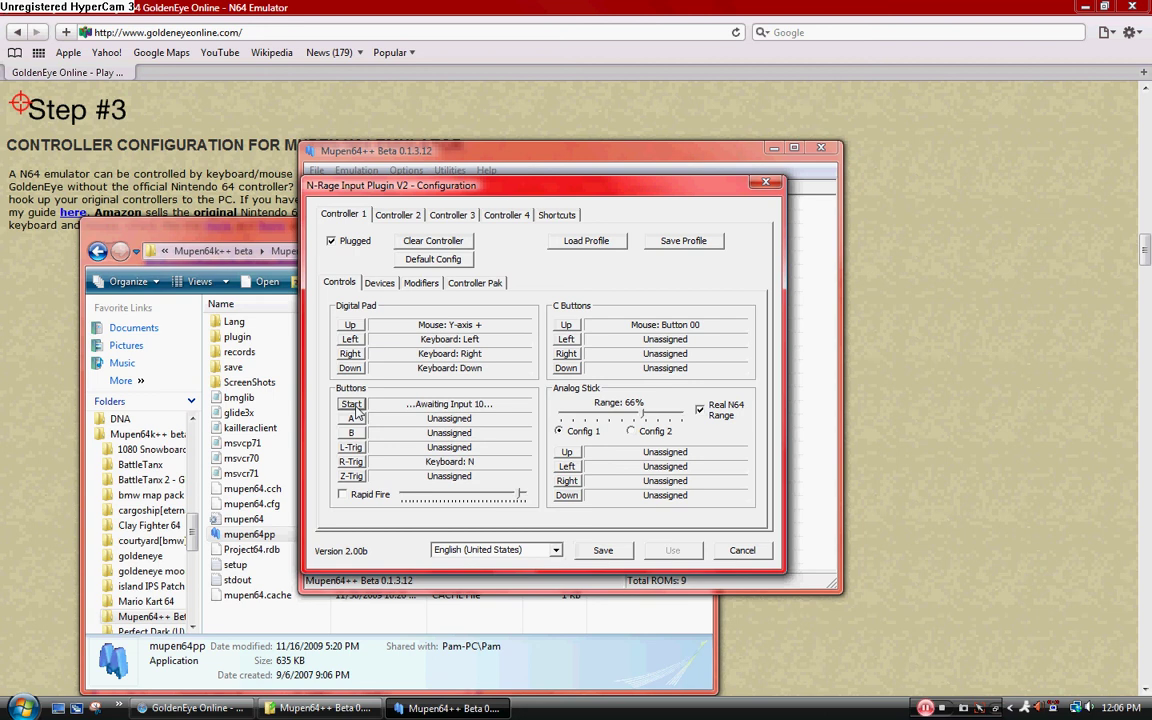
pyautogui.press('Return')
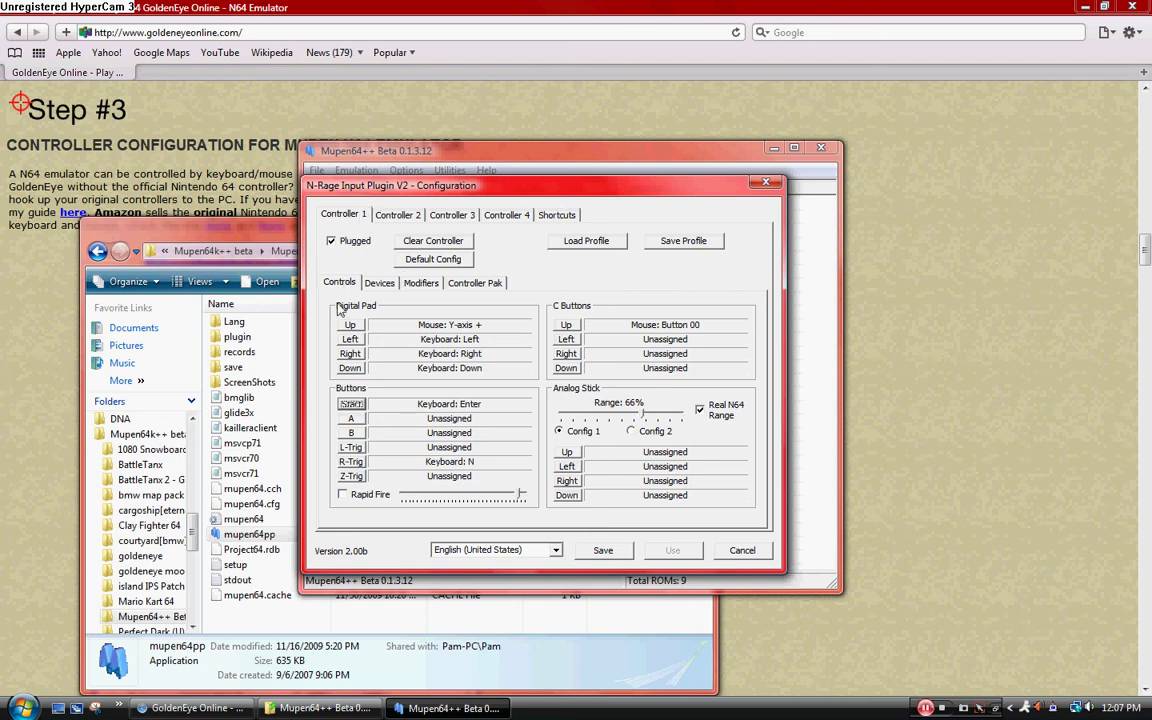
# Step: Review the Controller Pak settings of Controllers 1 to 4, and close the input configuration without saving
pyautogui.click(463, 288)
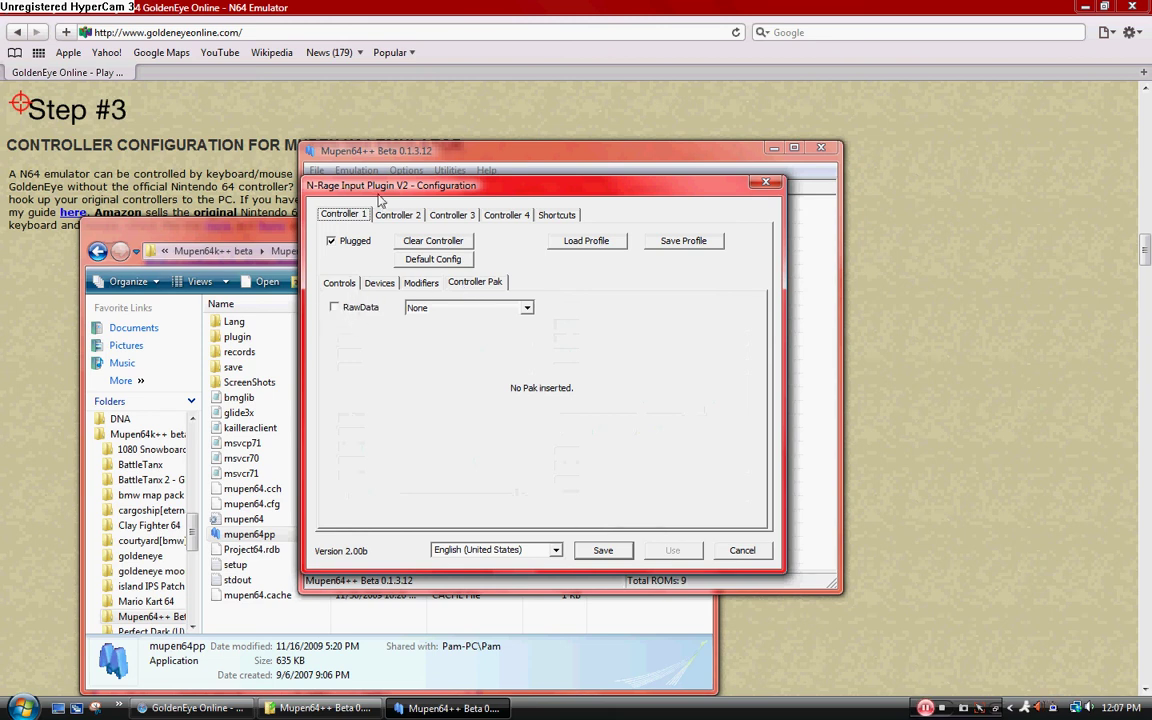
pyautogui.click(400, 218)
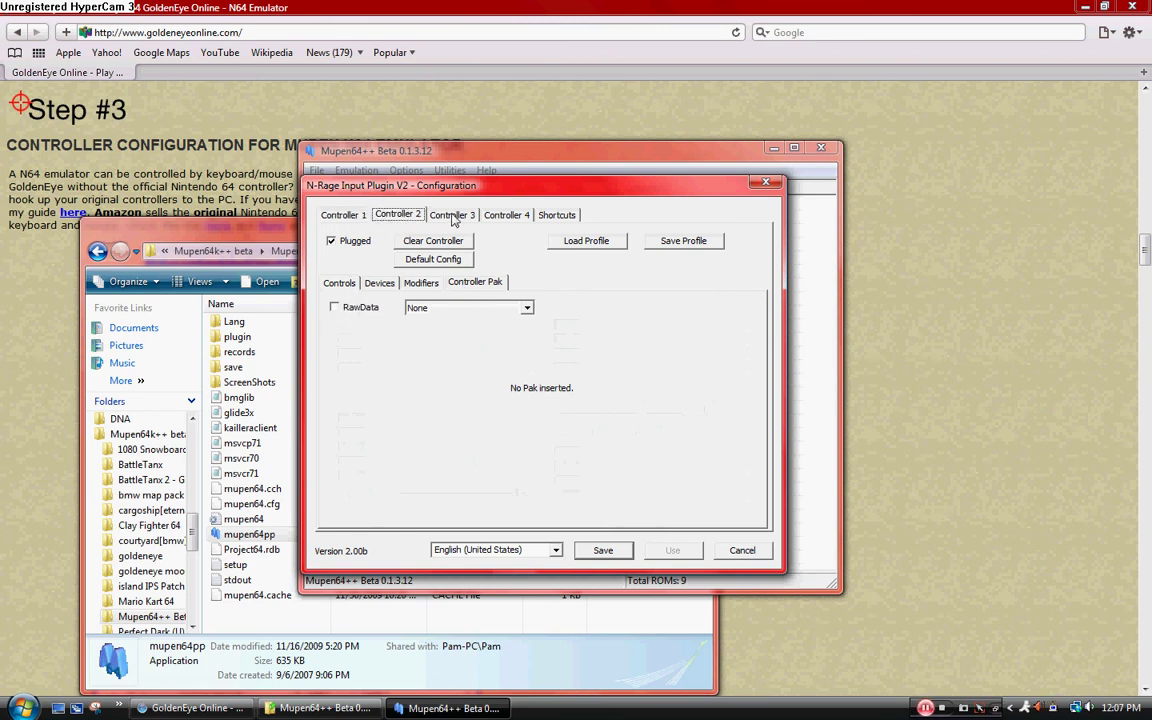
pyautogui.click(446, 216)
pyautogui.click(493, 216)
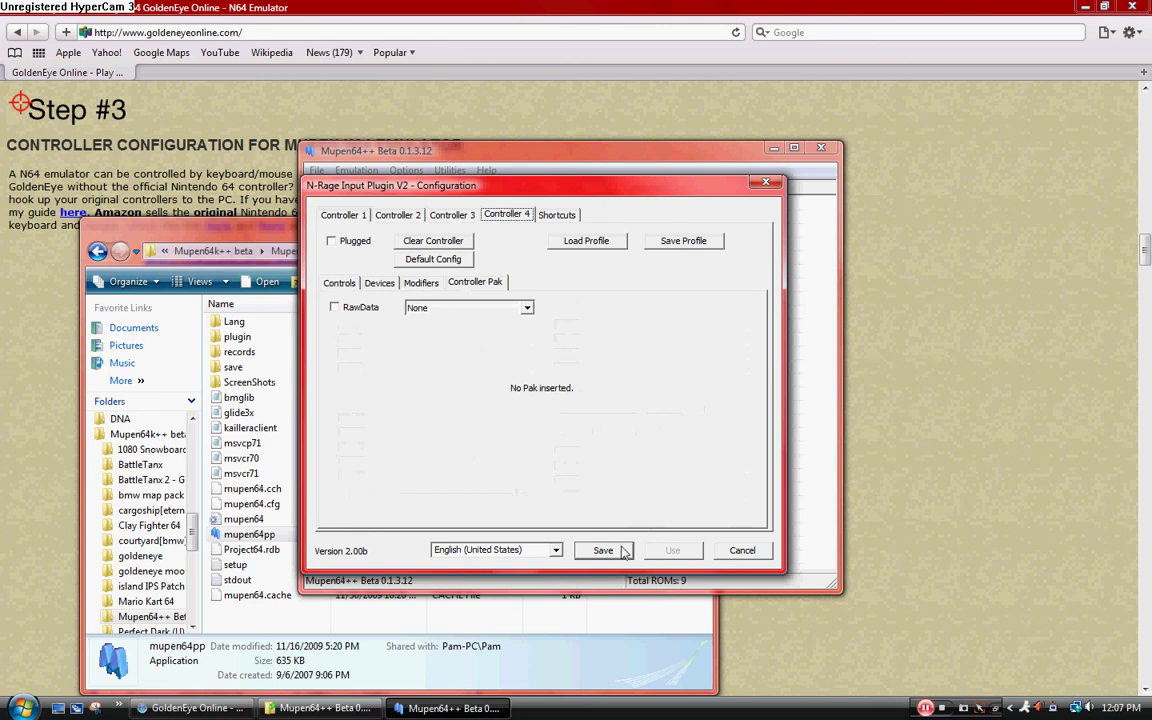
pyautogui.click(766, 184)
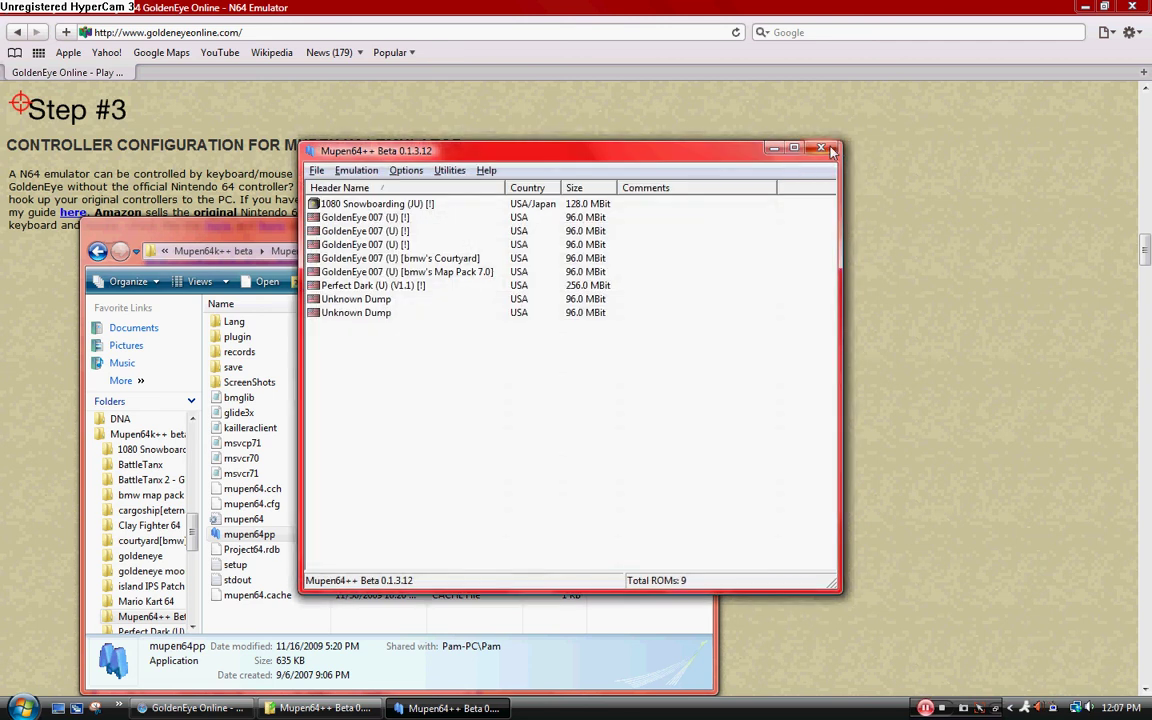